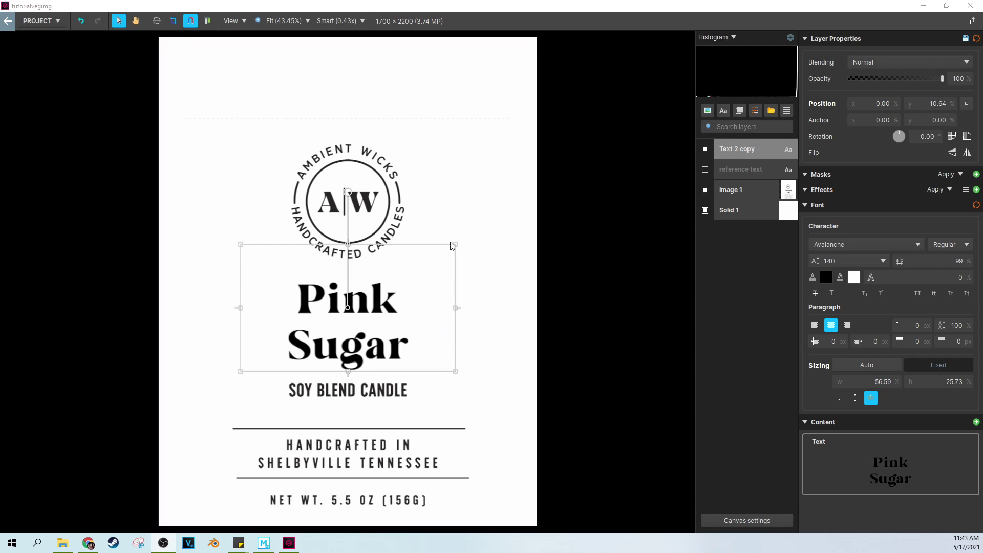
Move the Pink Sugar title up to Position Y 7.50%, keeping it centred at X 0.00%.
left_click(426, 368)
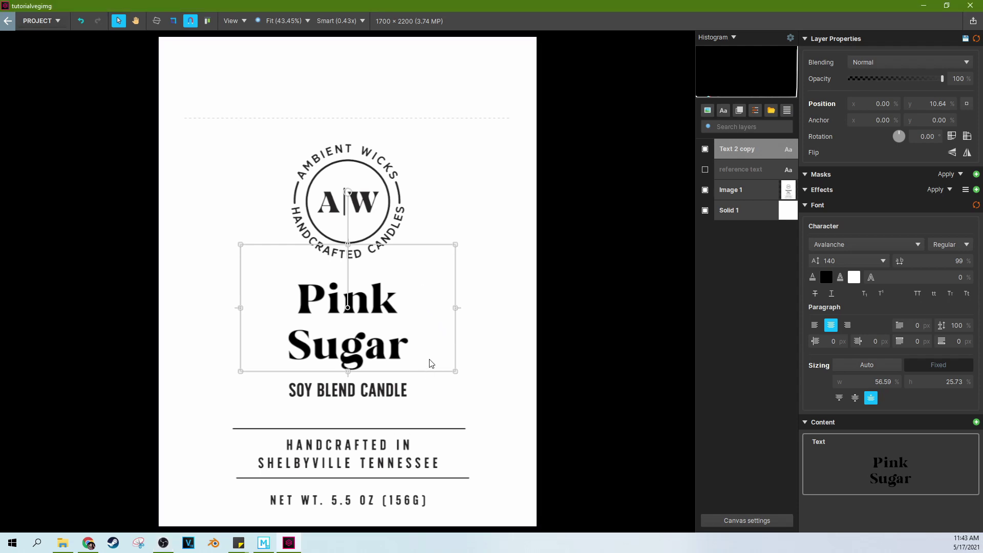
left_click_drag(431, 363, 438, 345)
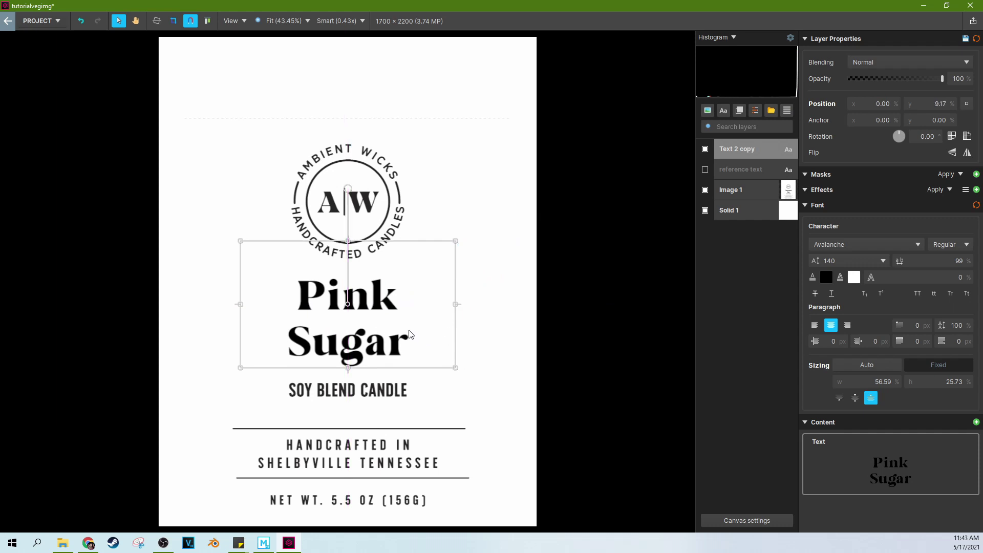
mouse_move(409, 334)
left_mouse_down()
mouse_move(430, 314)
mouse_move(592, 357)
mouse_move(411, 329)
left_mouse_up()
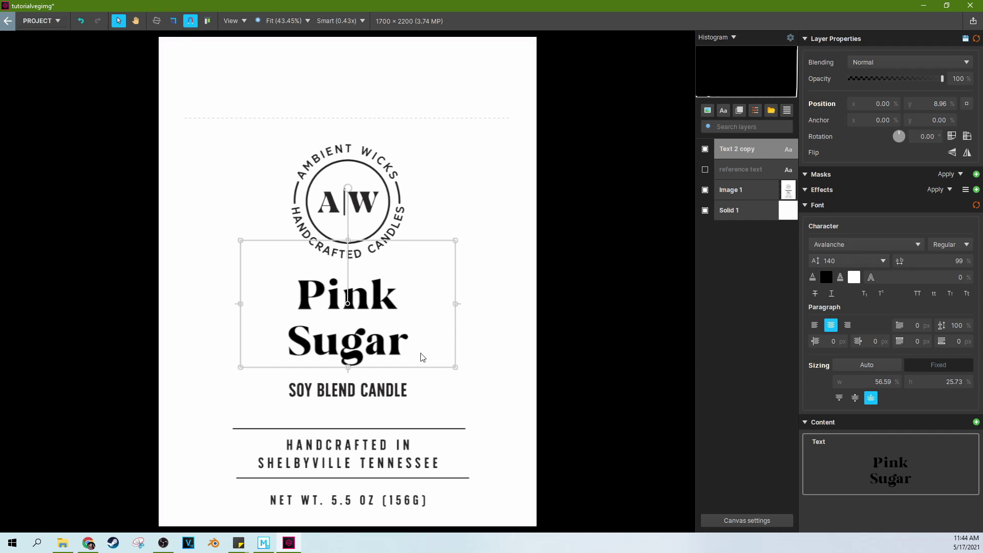
left_click_drag(441, 296, 442, 290)
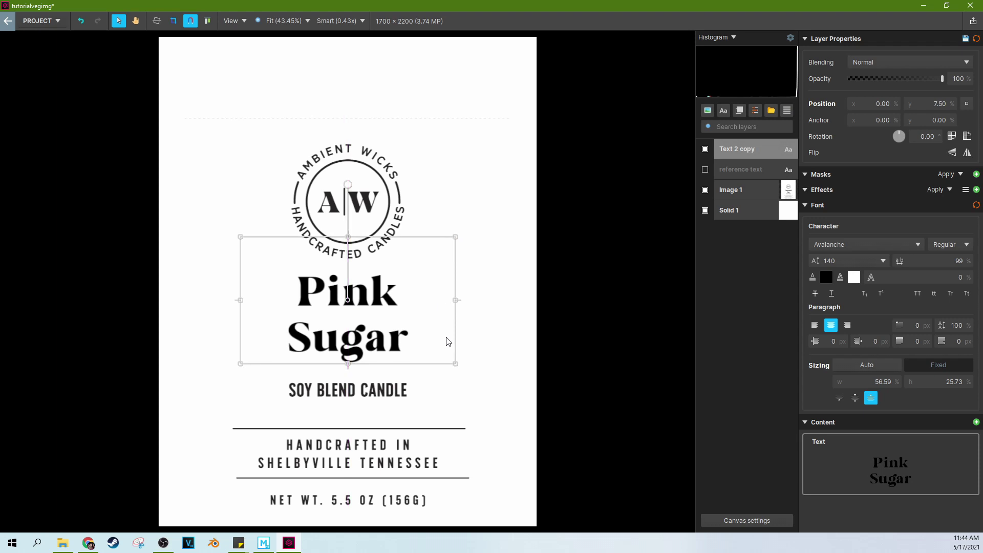
Rotate the Pink Sugar title to about 331° at position 0.00%, 10.01%, undoing the stray logo move.
left_click_drag(345, 309, 349, 287)
left_click_drag(349, 192, 325, 203)
key("ctrl+z")
left_click(766, 151)
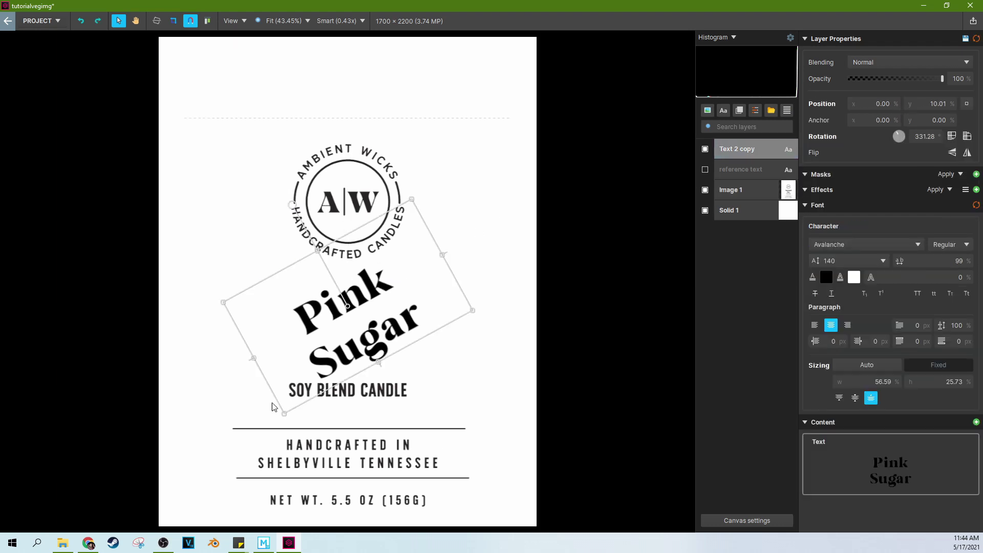
left_click(741, 152)
Add a plain Text 1 layer, then delete it.
left_click(725, 113)
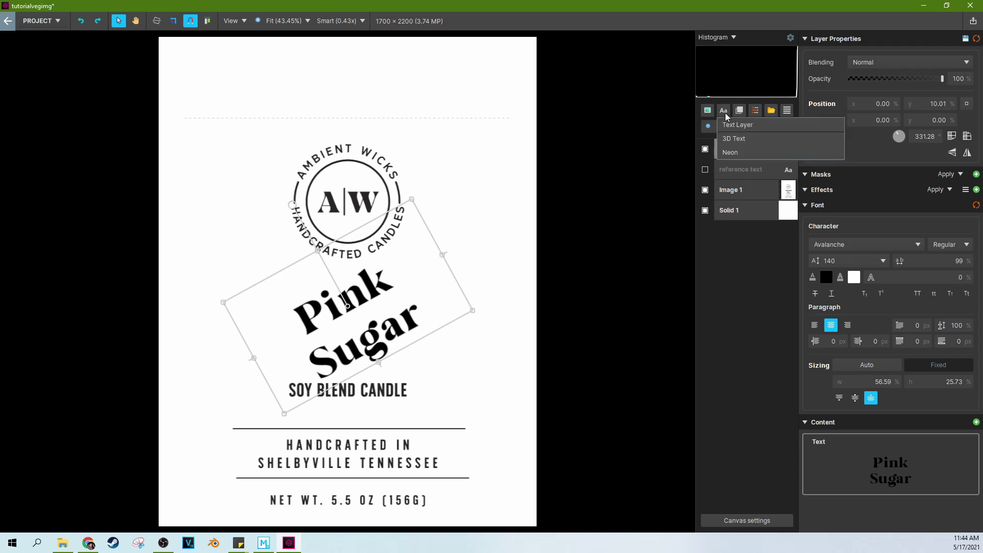
left_click(737, 123)
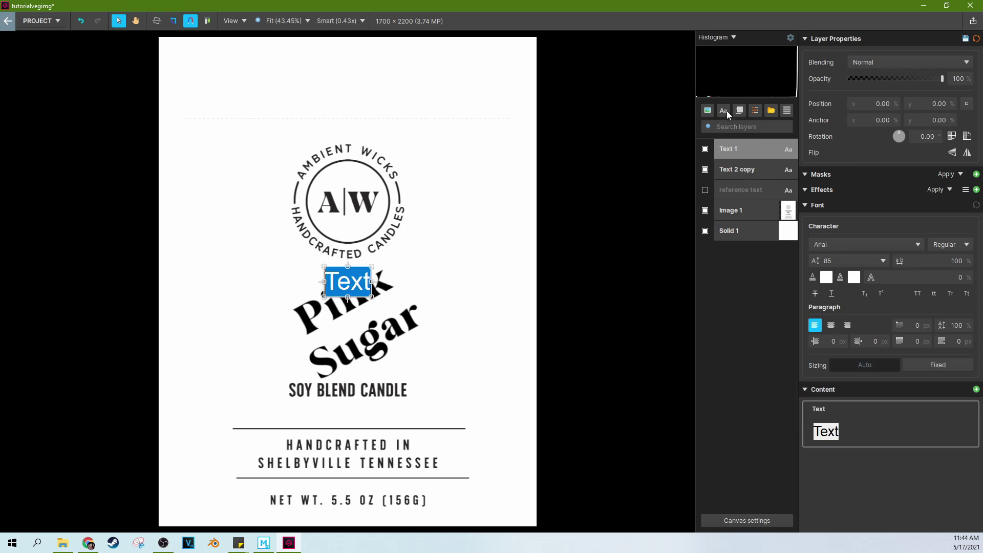
left_click(749, 149)
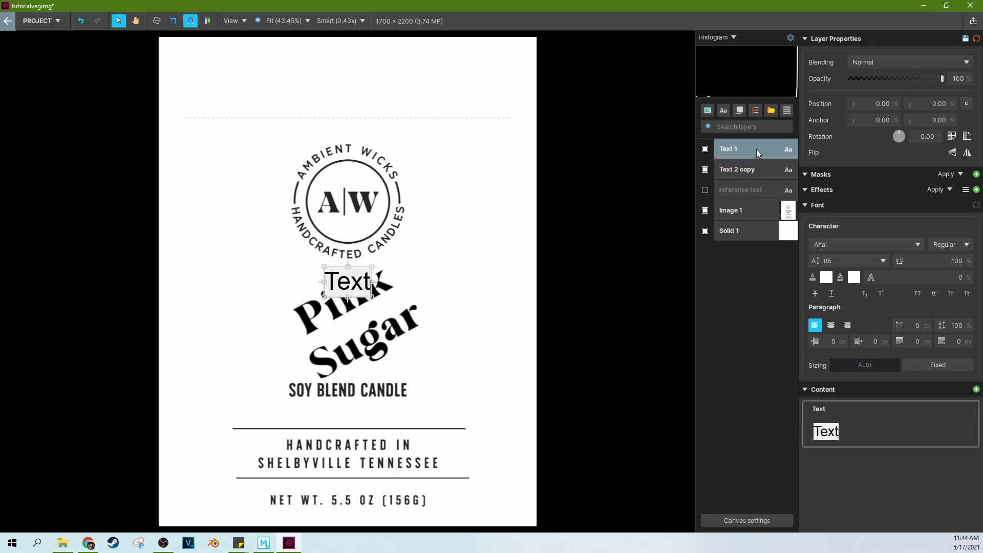
key("Delete")
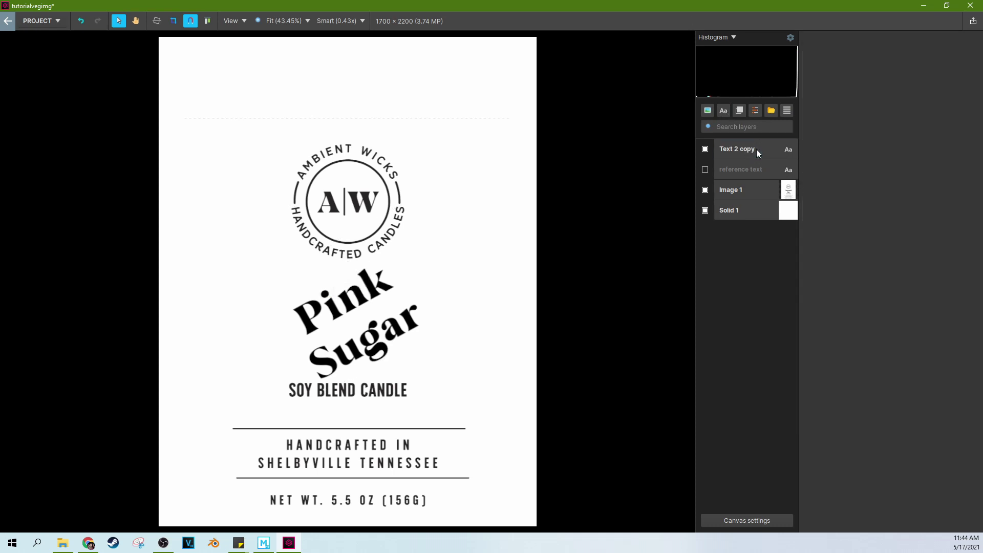
Rotate the Pink Sugar title back to level at 360.00°.
left_click(757, 149)
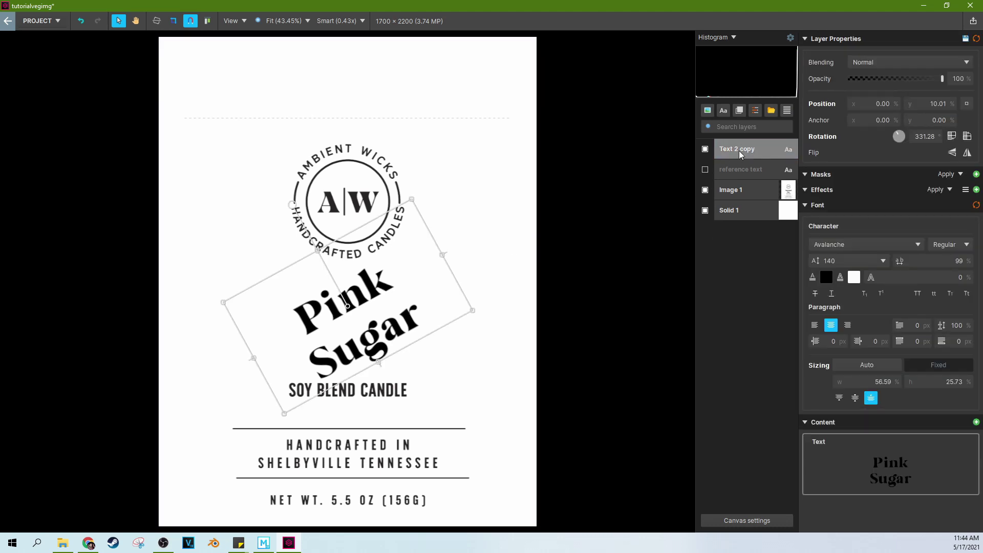
left_click_drag(291, 206, 347, 196)
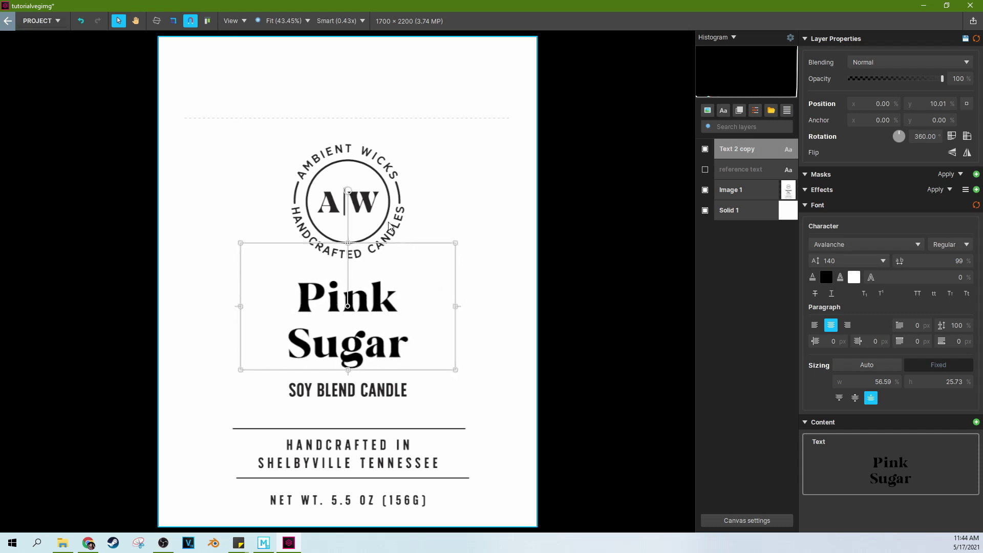
mouse_move(348, 190)
left_mouse_down()
mouse_move(237, 228)
mouse_move(348, 202)
left_mouse_up()
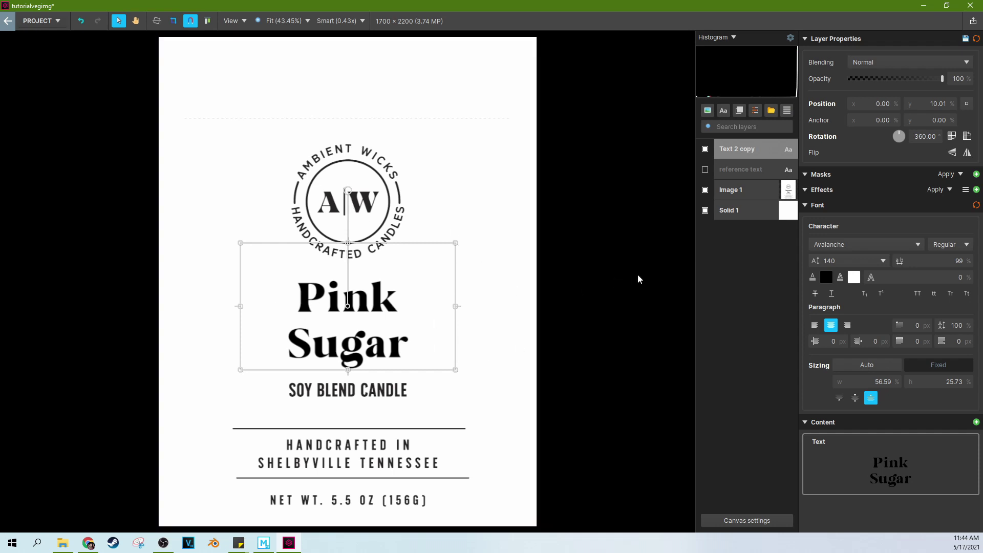
Replace the Pink Sugar text with 'NEW' and set the text box Sizing to Auto.
left_click(743, 297)
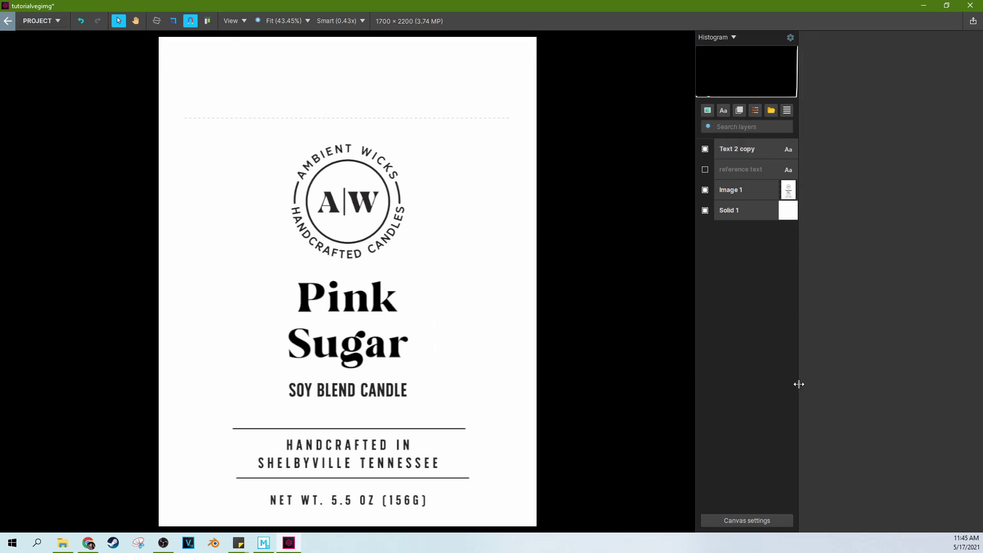
left_click(754, 154)
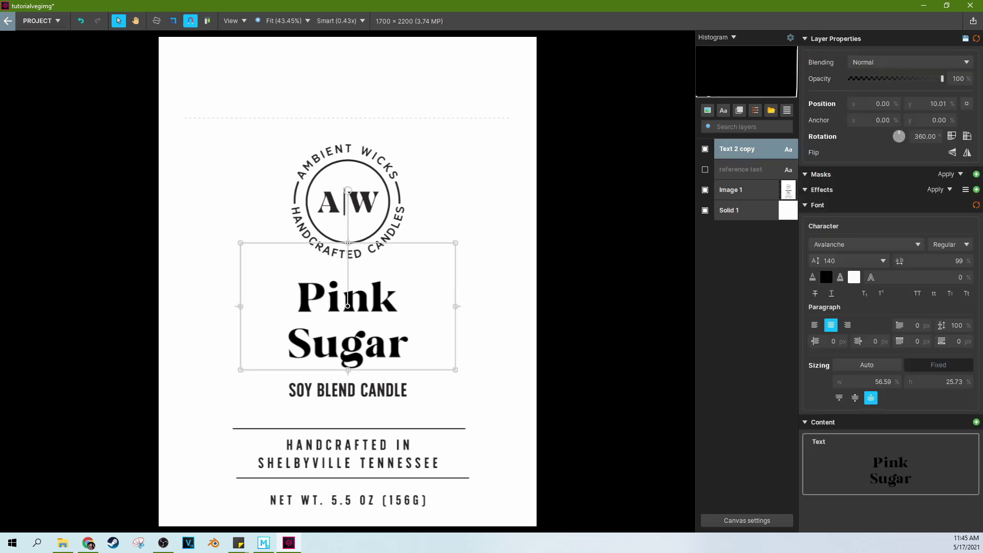
left_click(896, 450)
key("ctrl+a")
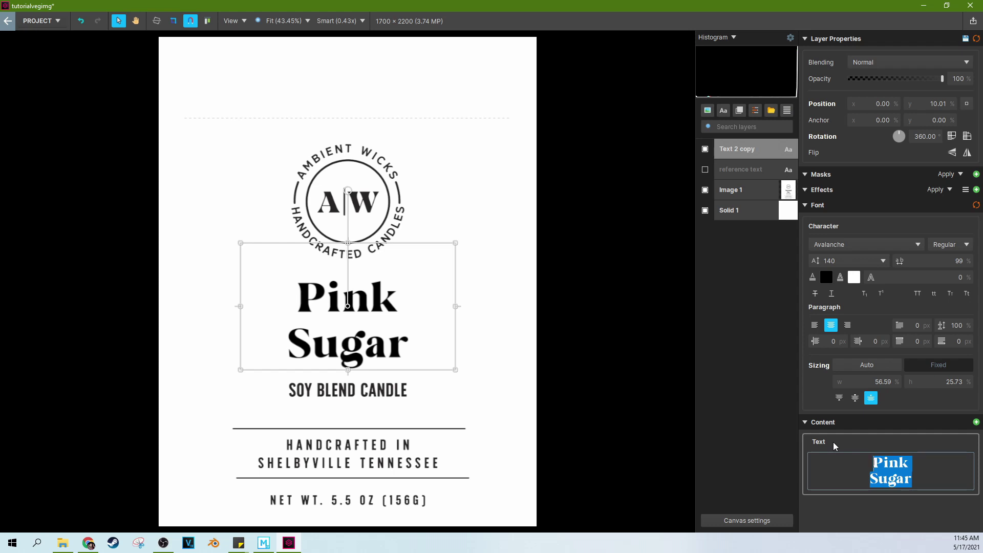
type("NEW")
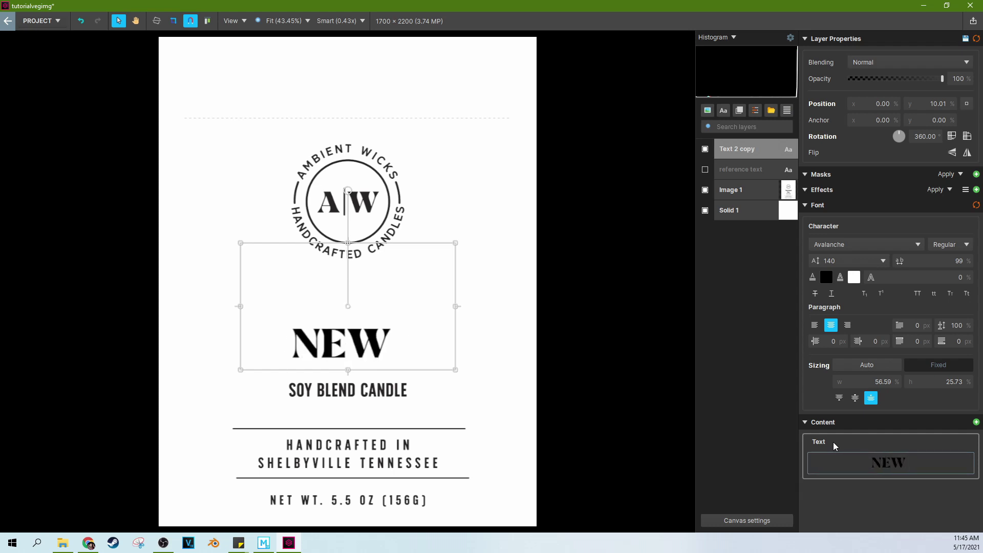
type(" STUFF")
key("BackSpace")
key("BackSpace")
key("BackSpace")
key("BackSpace")
key("BackSpace")
key("BackSpace")
mouse_move(458, 309)
left_mouse_down()
mouse_move(485, 306)
mouse_move(452, 304)
left_mouse_up()
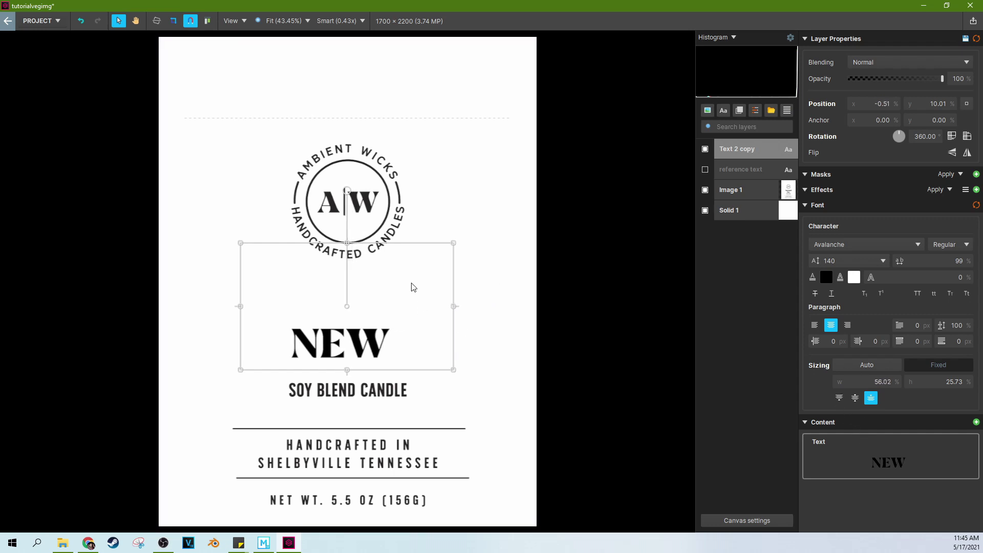
left_click(886, 366)
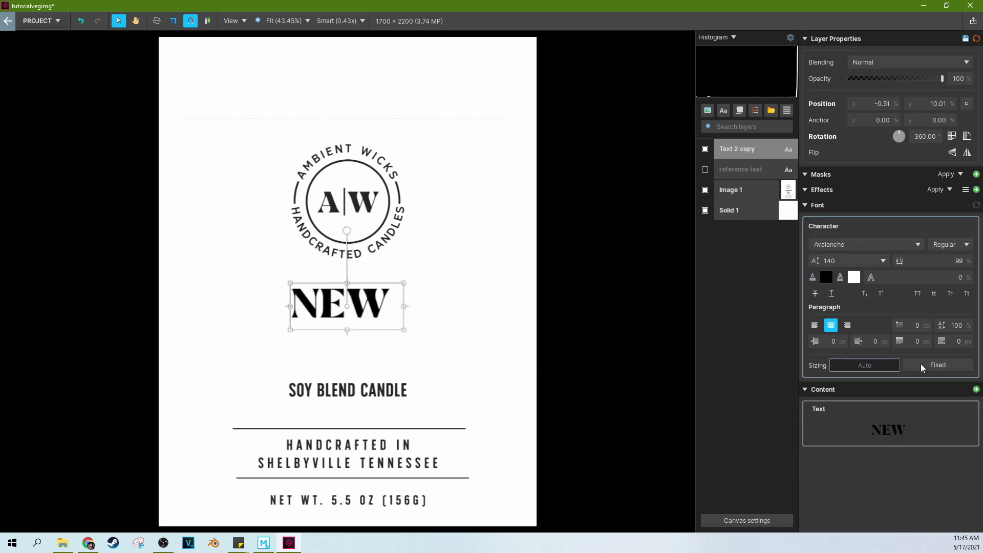
Append ' SCENT' to the title, switch Sizing to Fixed and make the box taller.
left_click(922, 433)
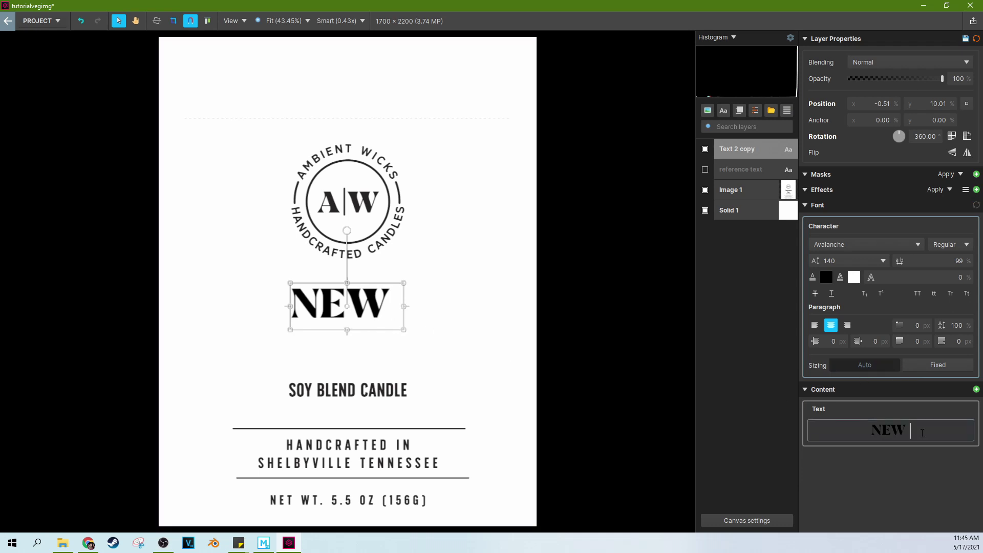
type("SCENTE")
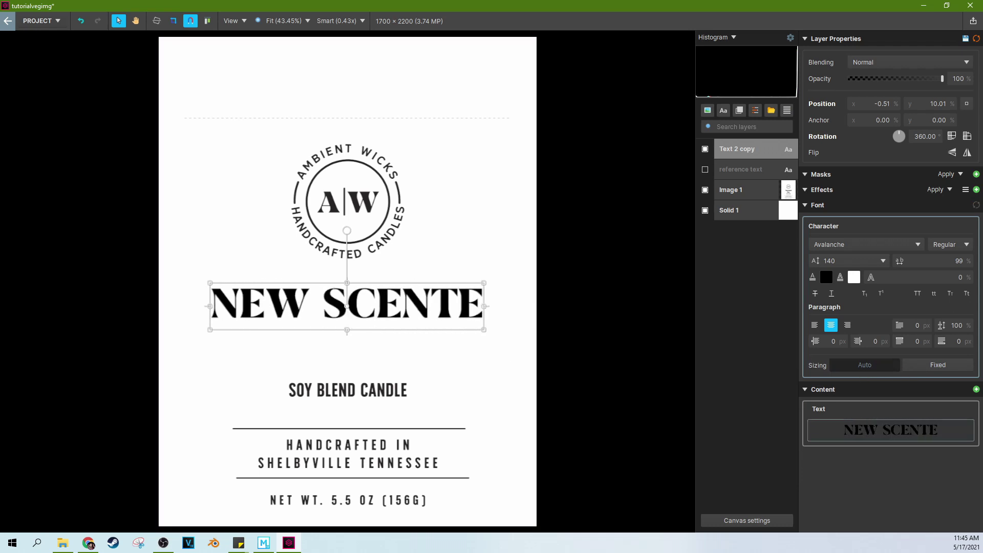
key("BackSpace")
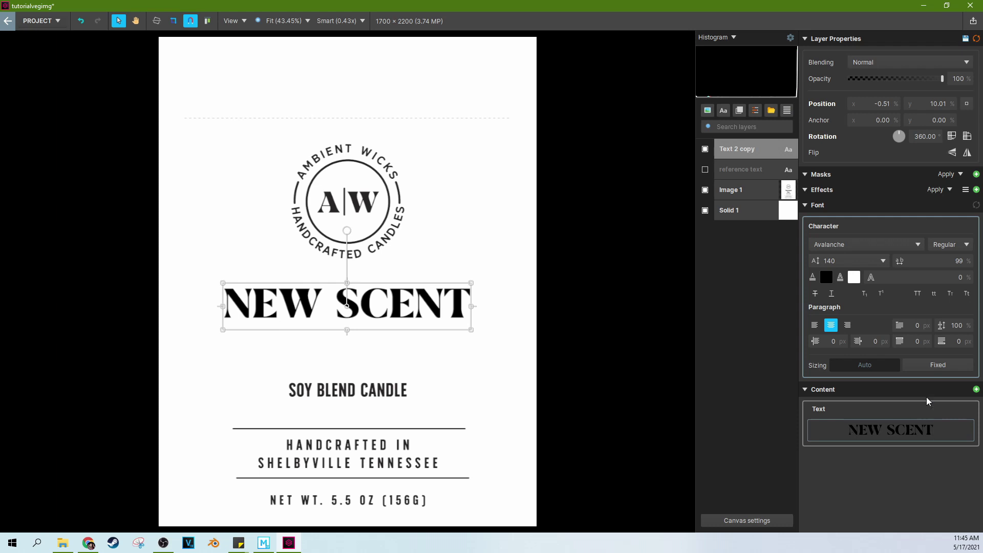
left_click(929, 364)
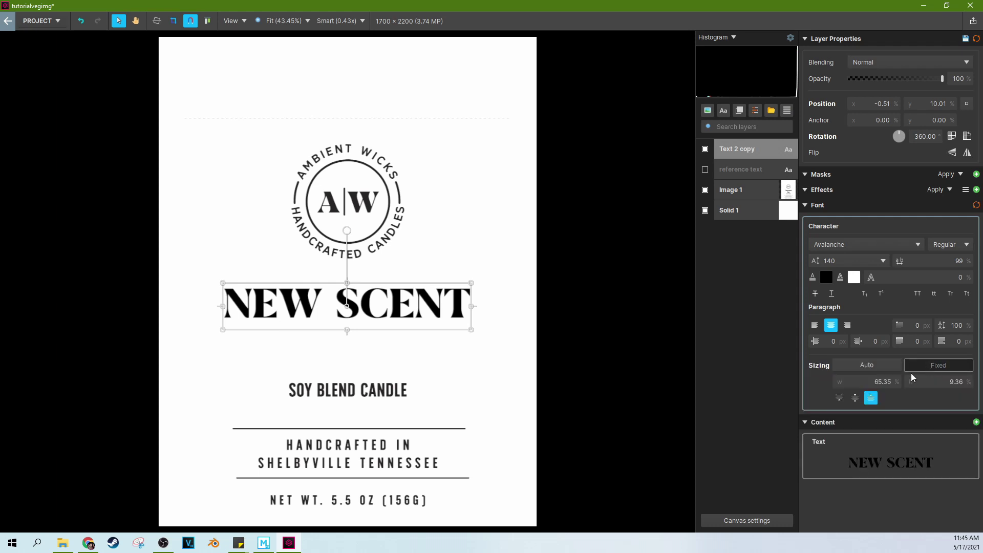
left_click_drag(348, 330, 347, 346)
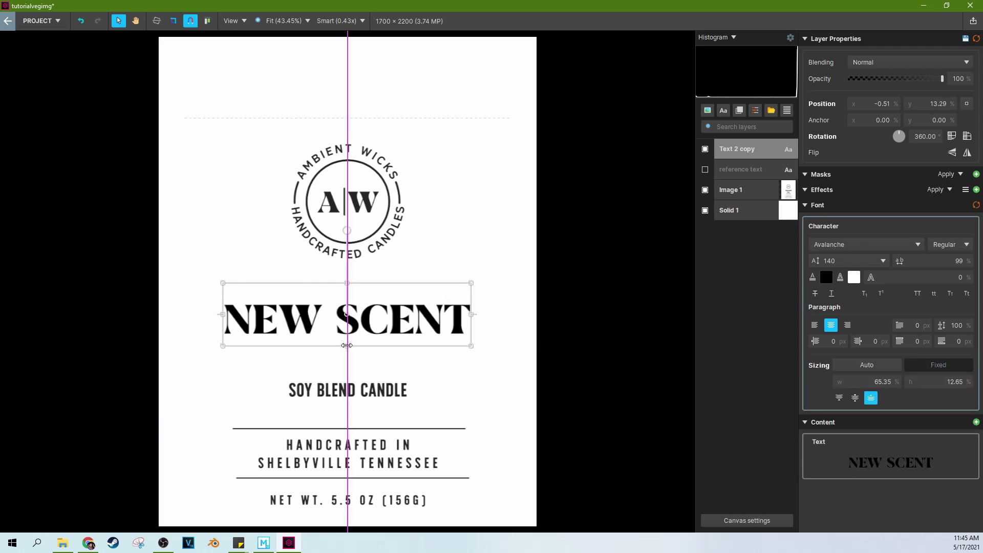
Undo back to the NEW title in its full-size fixed box.
key("ctrl+z")
key("ctrl+z")
key("ctrl+z")
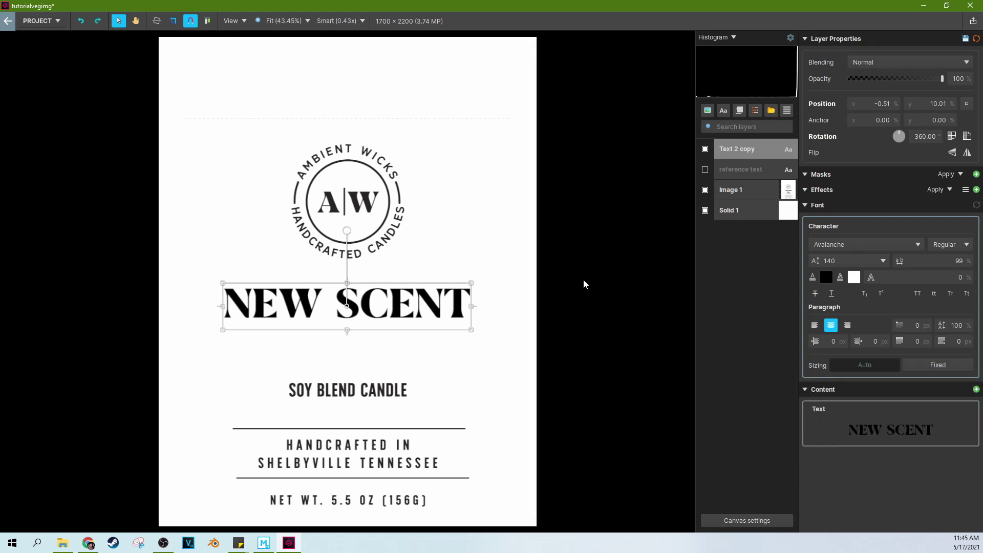
key("ctrl+z")
key("ctrl+z")
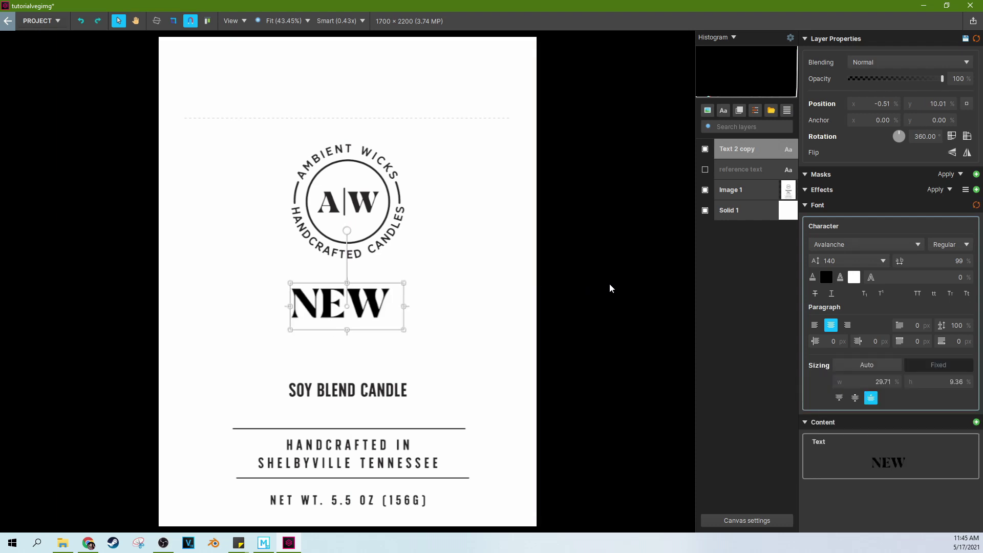
key("ctrl+z")
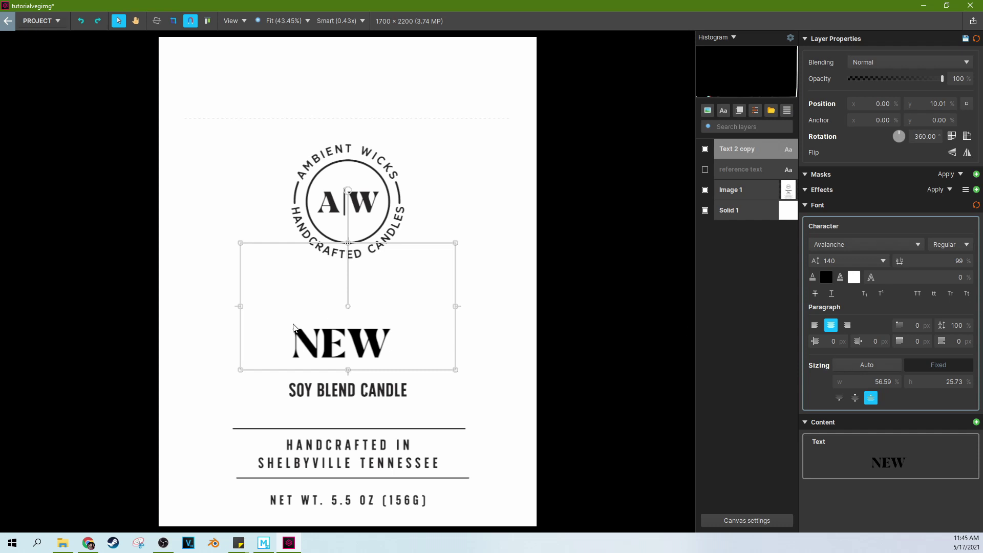
left_click(938, 458)
Add ' SCENT' after NEW so the title stacks on two lines.
type("SCENT")
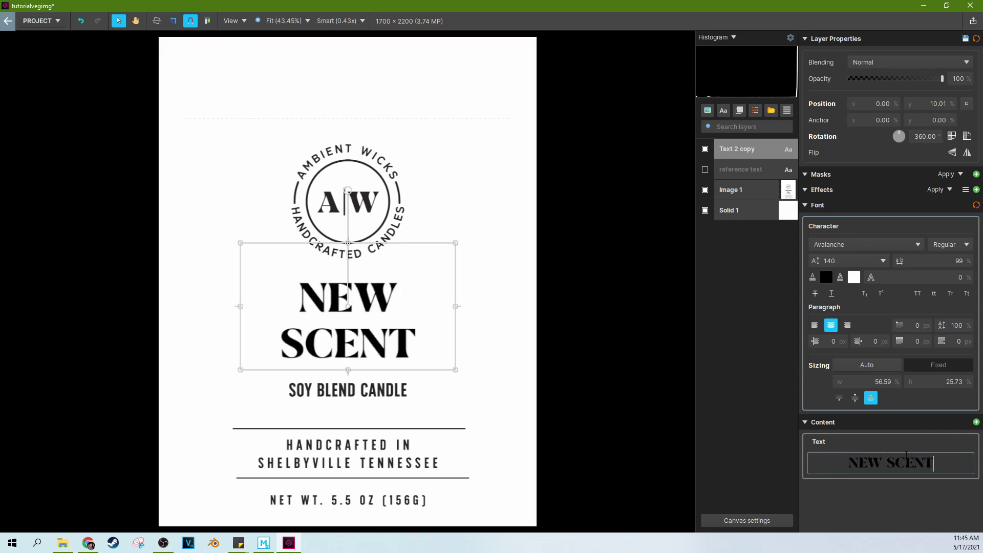
left_click(576, 401)
left_click_drag(933, 463, 846, 461)
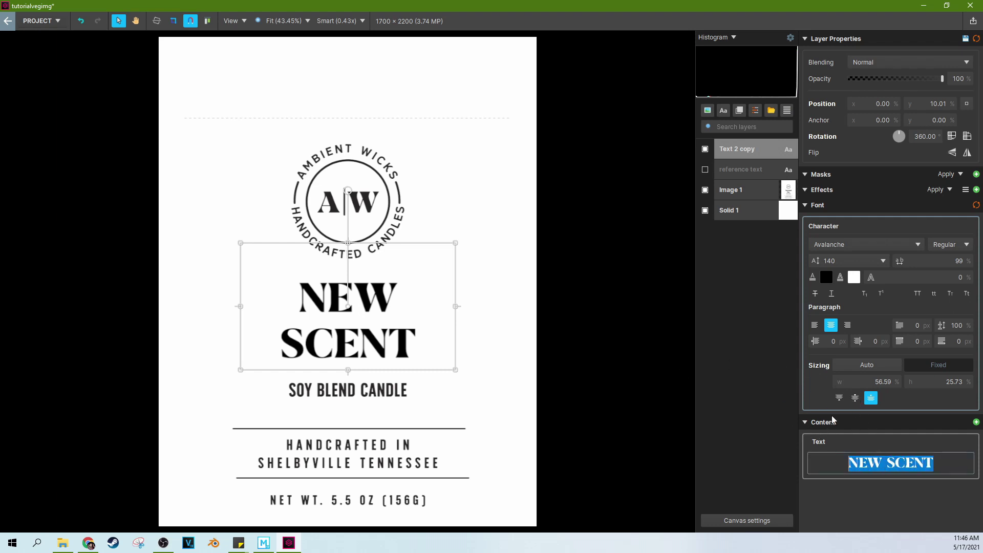
left_click(839, 398)
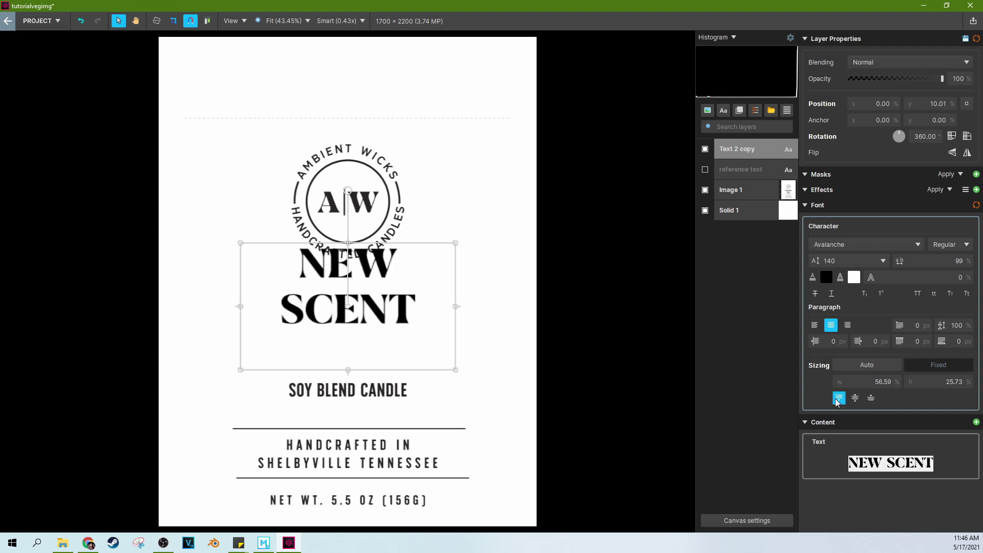
left_click(855, 399)
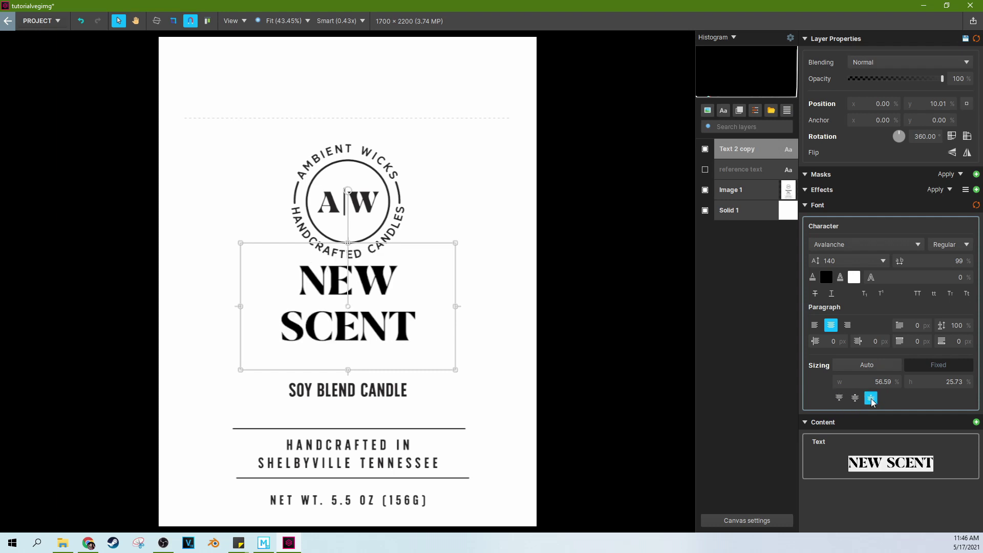
left_click(871, 399)
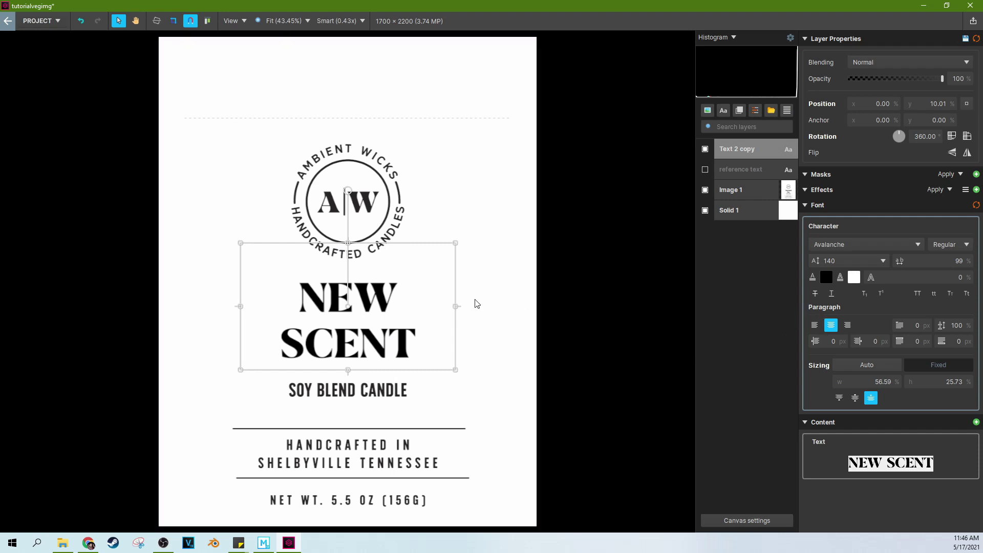
left_click(815, 326)
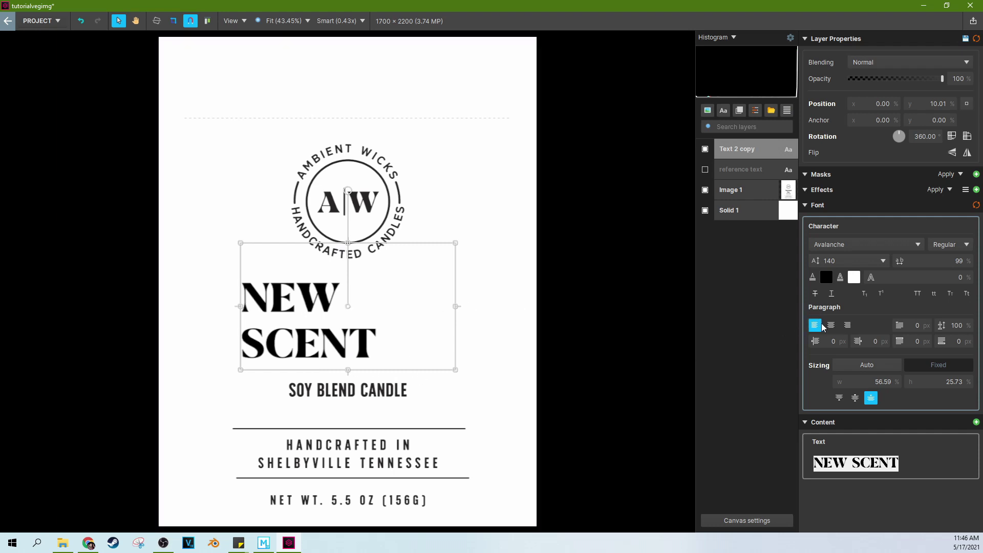
left_click(831, 326)
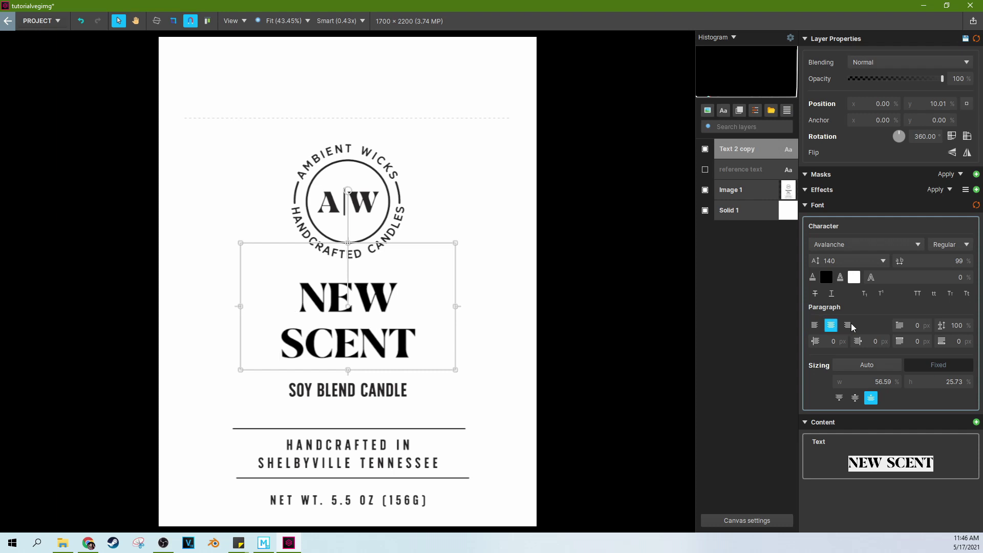
left_click(847, 326)
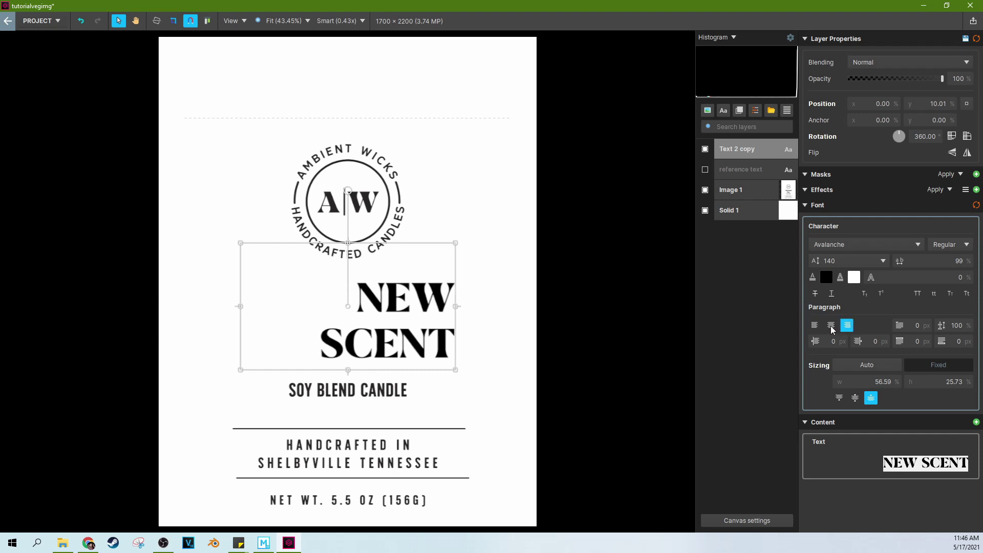
left_click(831, 325)
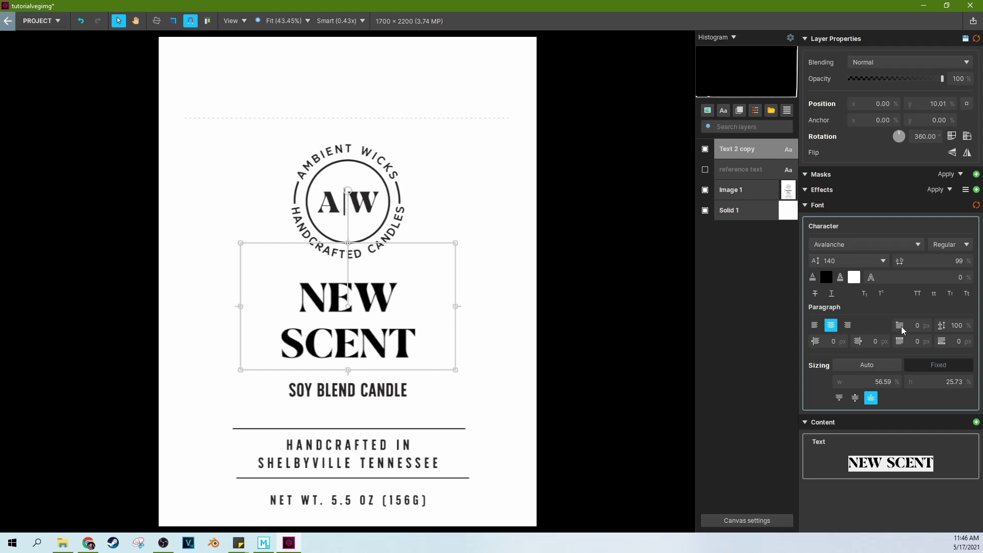
left_click_drag(901, 326, 917, 309)
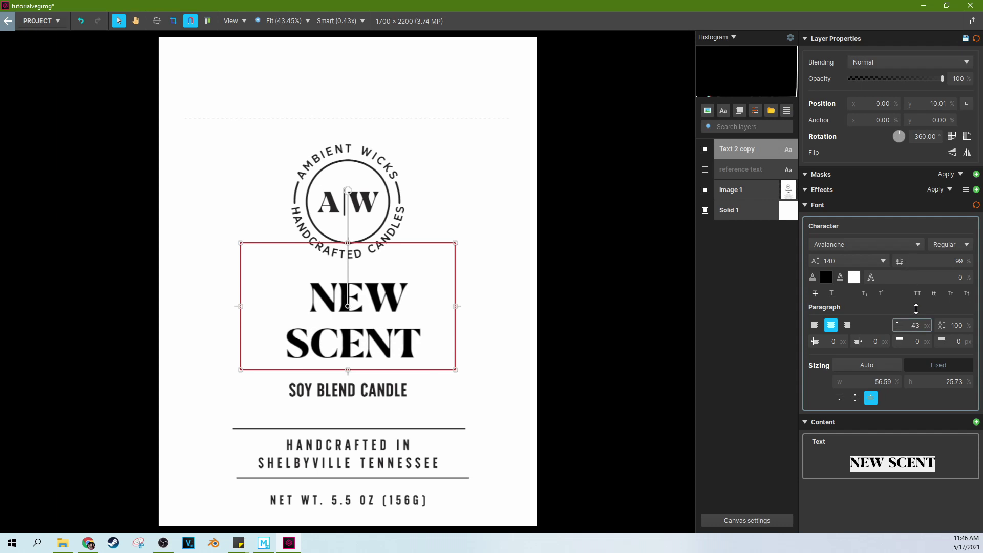
key("ctrl+z")
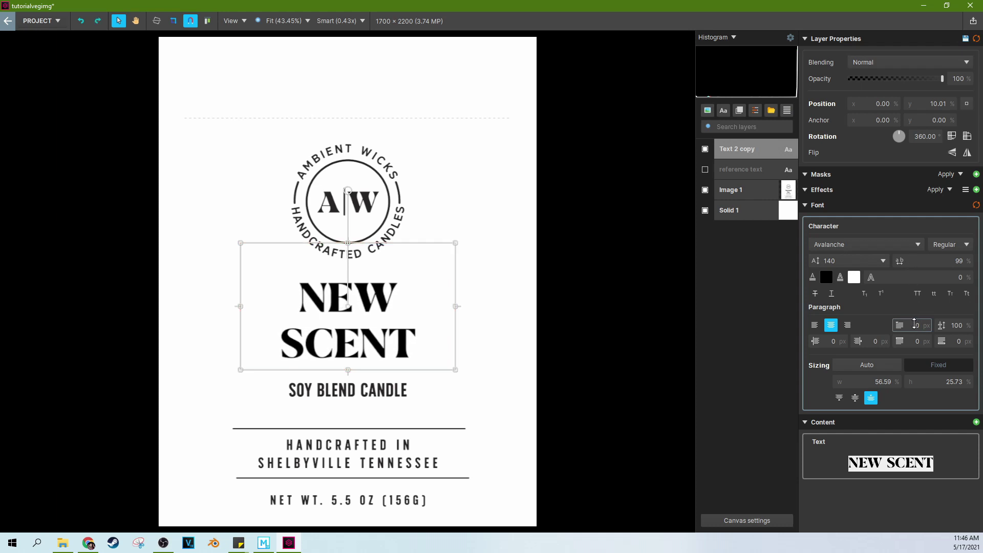
mouse_move(953, 325)
left_mouse_down()
mouse_move(952, 307)
mouse_move(952, 341)
left_mouse_up()
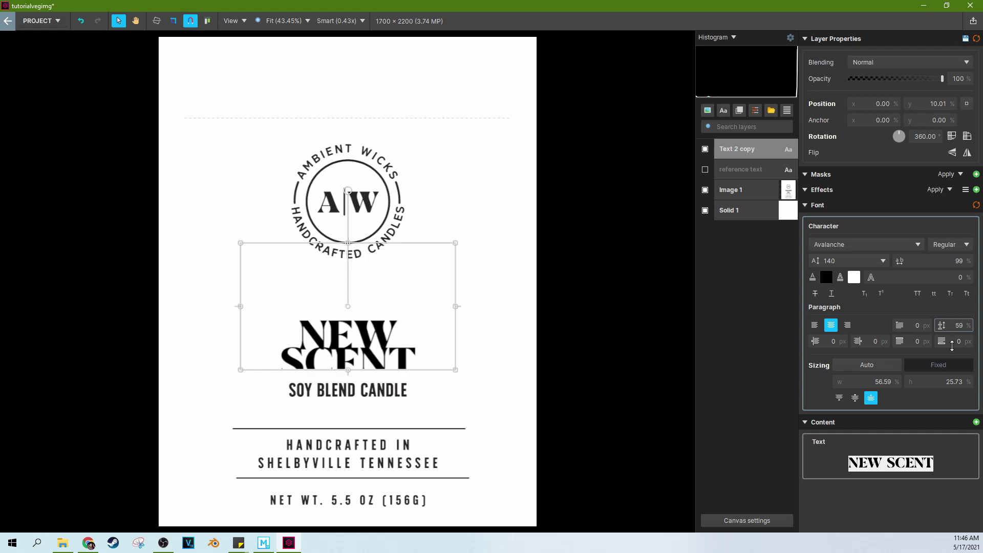
left_click_drag(952, 347, 959, 305)
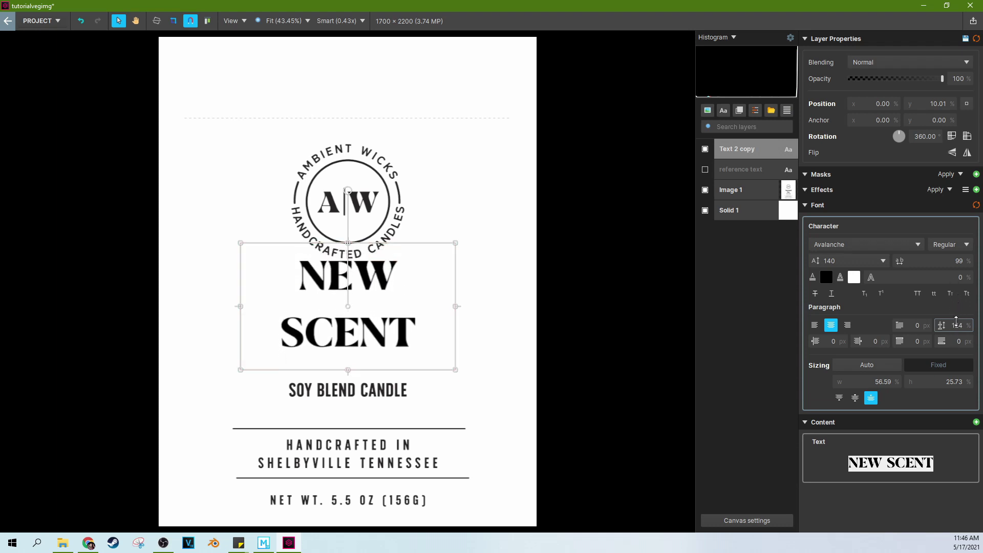
left_click(957, 325)
type("100")
key("Return")
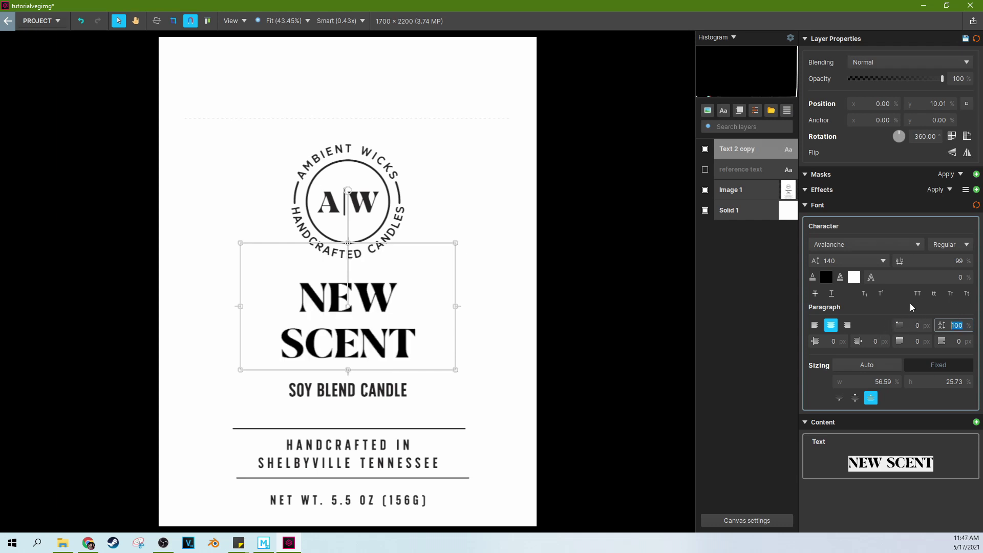
left_click_drag(825, 341, 814, 389)
left_click_drag(875, 336, 895, 322)
left_click(815, 295)
left_click(815, 294)
left_click(831, 294)
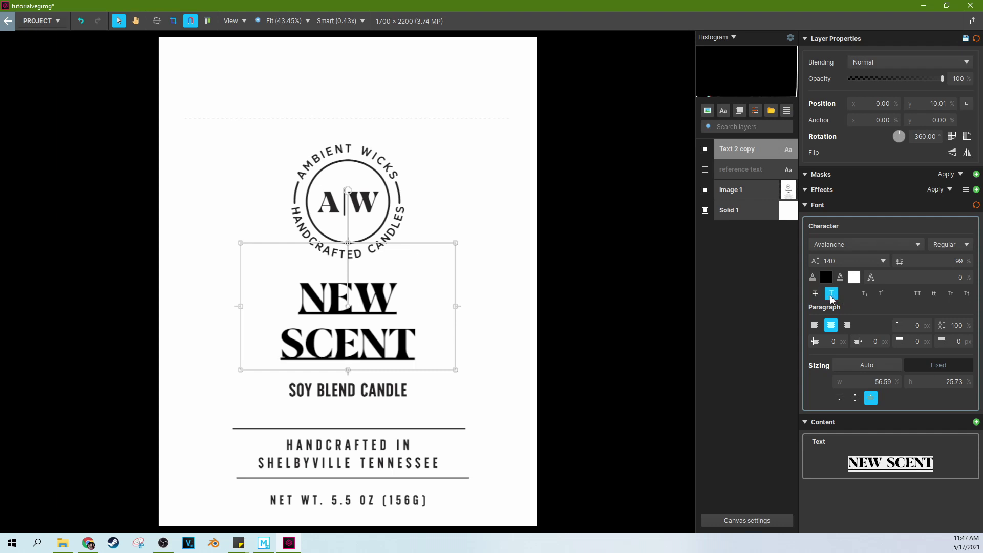
left_click(830, 296)
left_click(864, 294)
left_click(864, 294)
left_click_drag(425, 303, 414, 301)
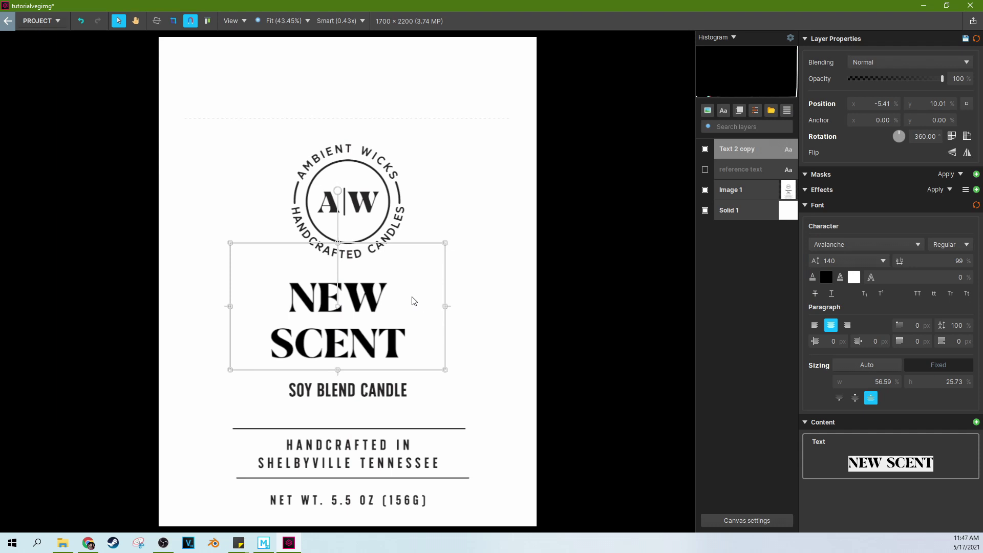
key("ctrl+z")
left_click(882, 463)
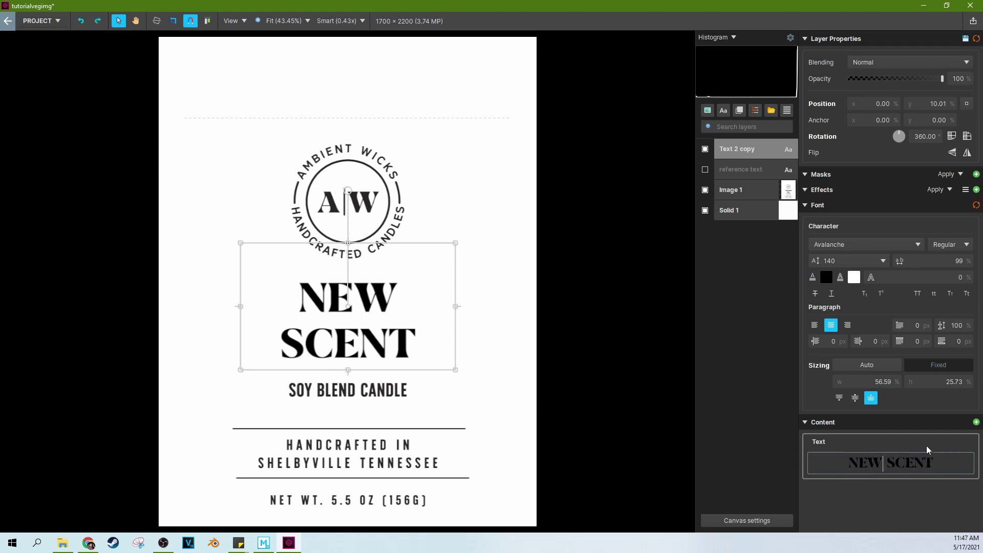
type("2")
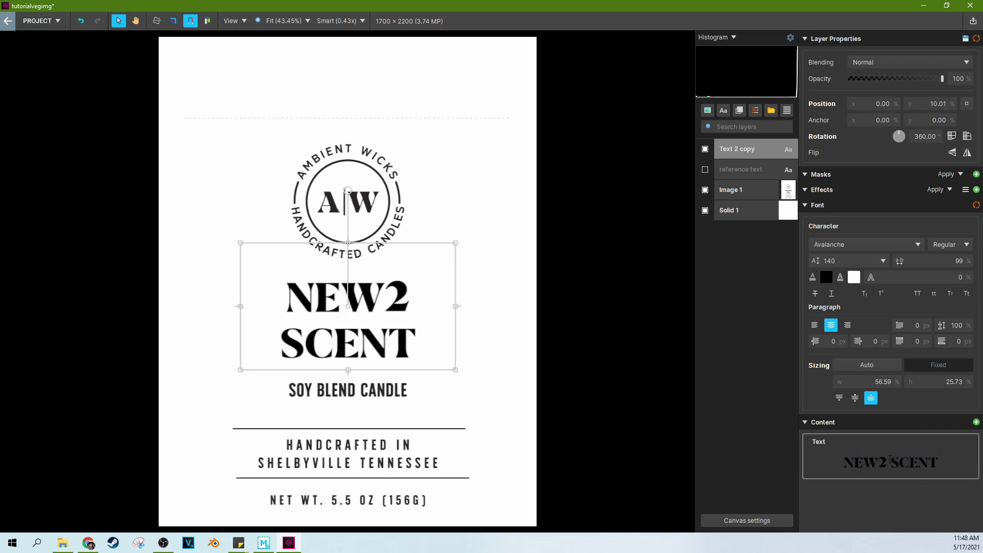
left_click_drag(887, 463, 878, 460)
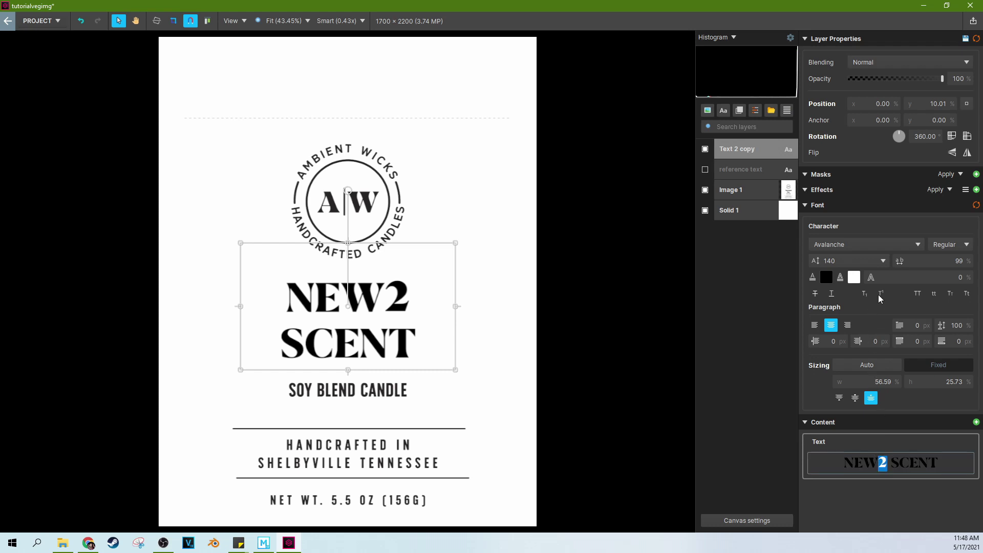
left_click(865, 295)
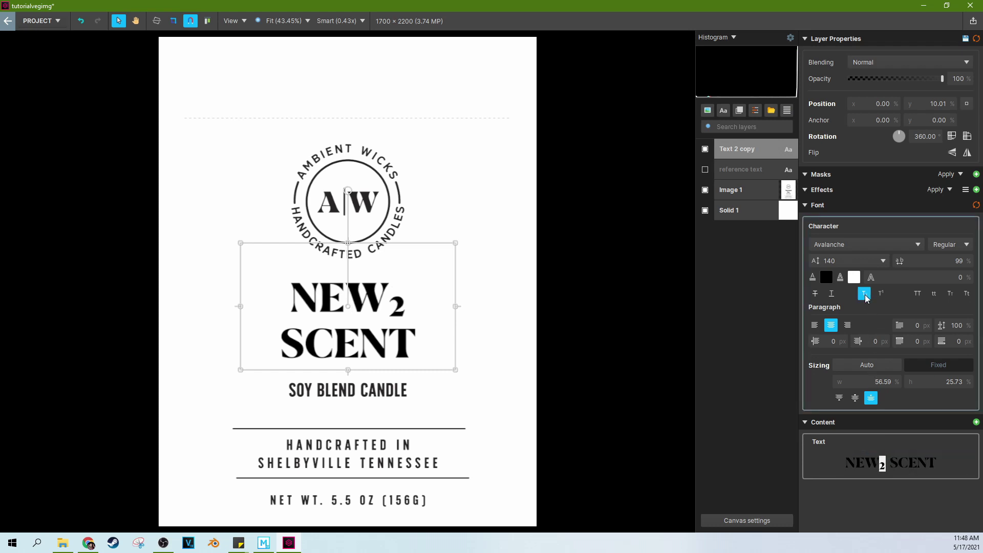
left_click(881, 294)
left_click(880, 293)
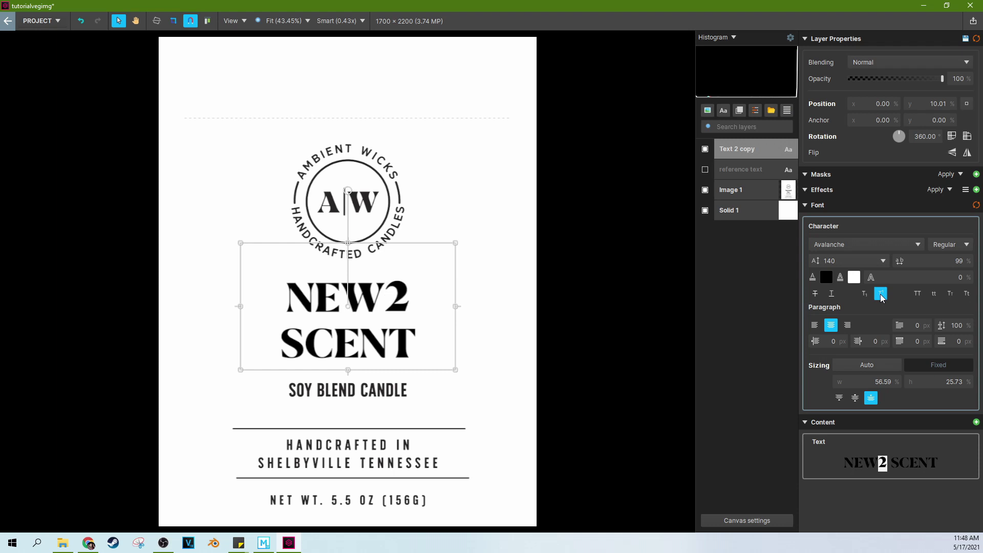
left_click(880, 294)
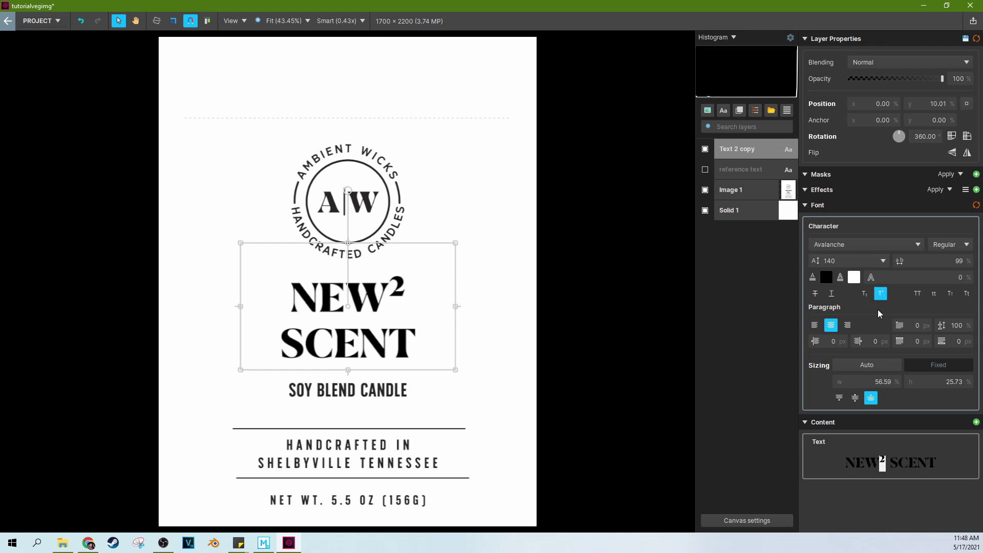
left_click(880, 294)
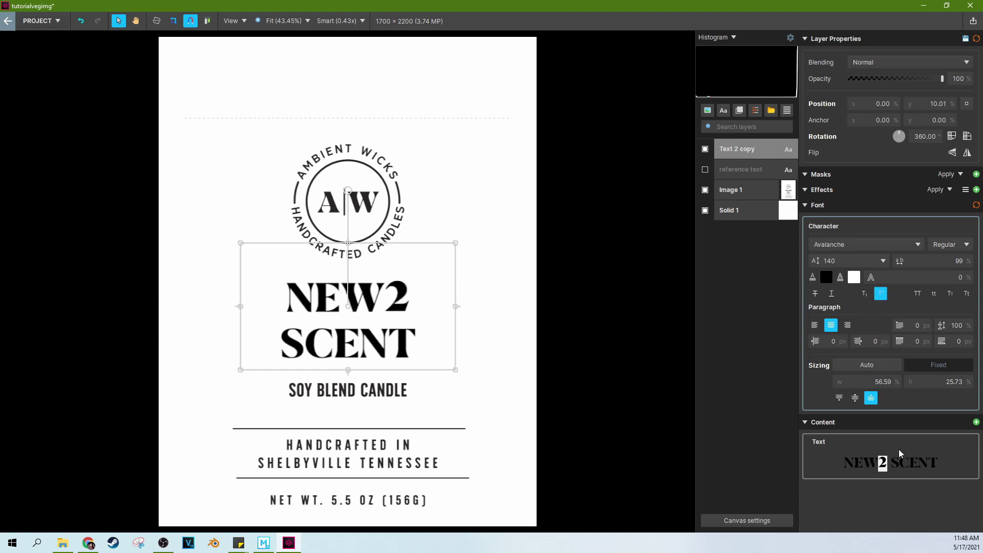
left_click(891, 463)
key("BackSpace")
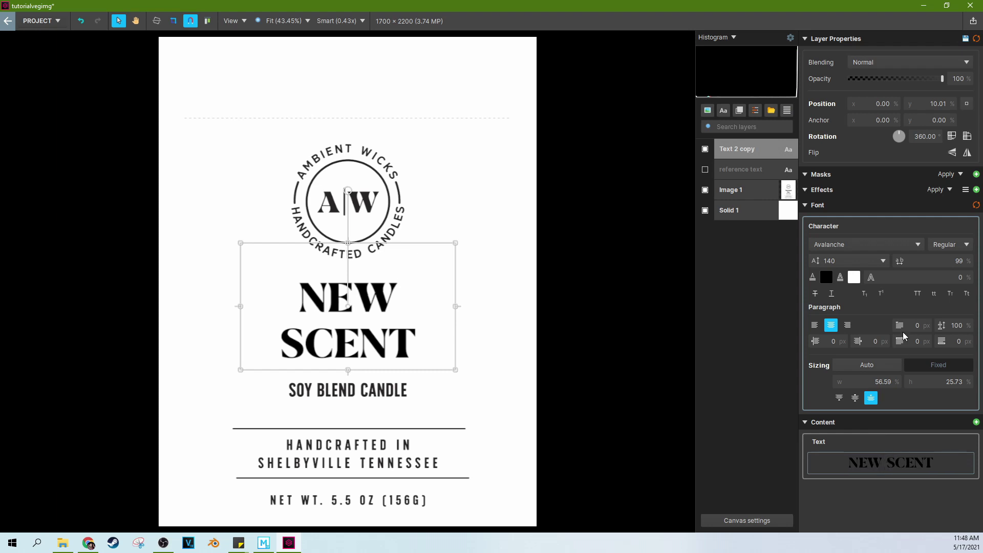
left_click(929, 462)
Retype the title as 'New Scent', correcting the misspelled ending.
left_click_drag(926, 457, 857, 460)
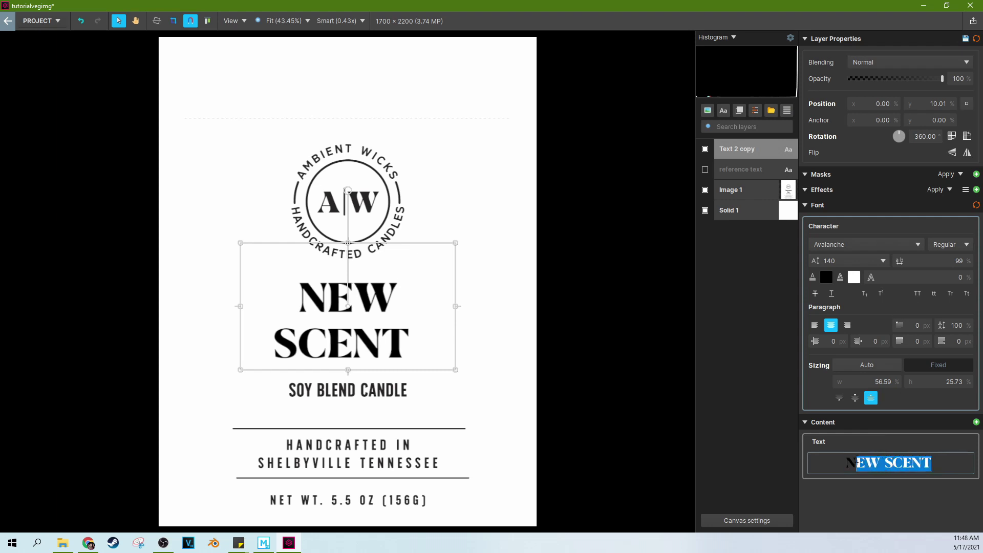
left_click_drag(929, 462, 854, 461)
left_click(934, 294)
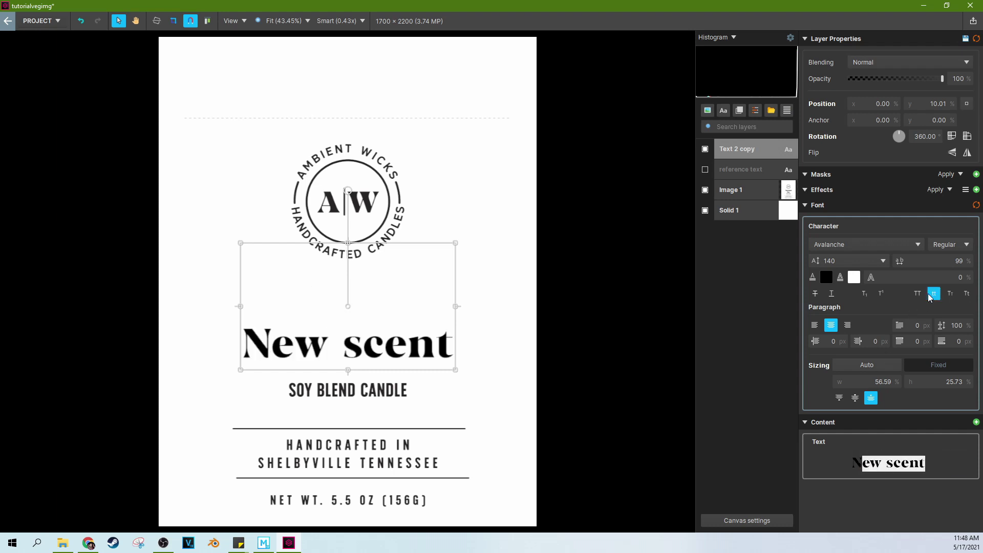
left_click(916, 295)
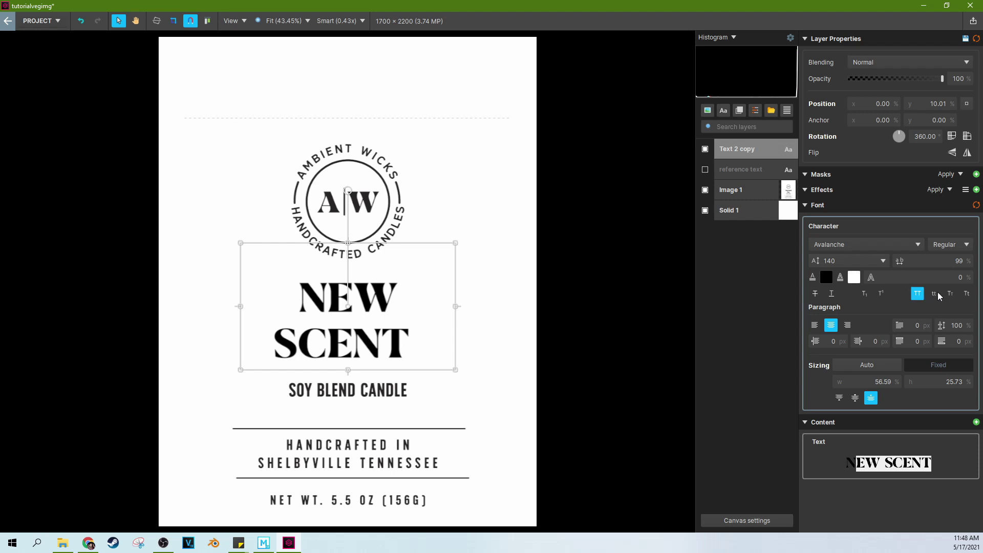
left_click(877, 445)
key("BackSpace")
key("BackSpace")
key("BackSpace")
key("BackSpace")
key("BackSpace")
key("BackSpace")
key("BackSpace")
key("BackSpace")
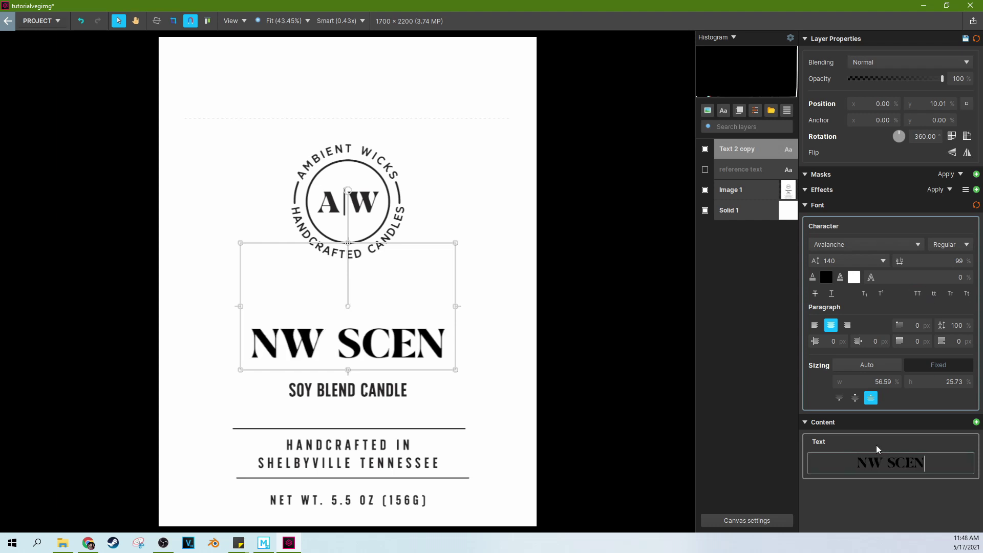
type("ew")
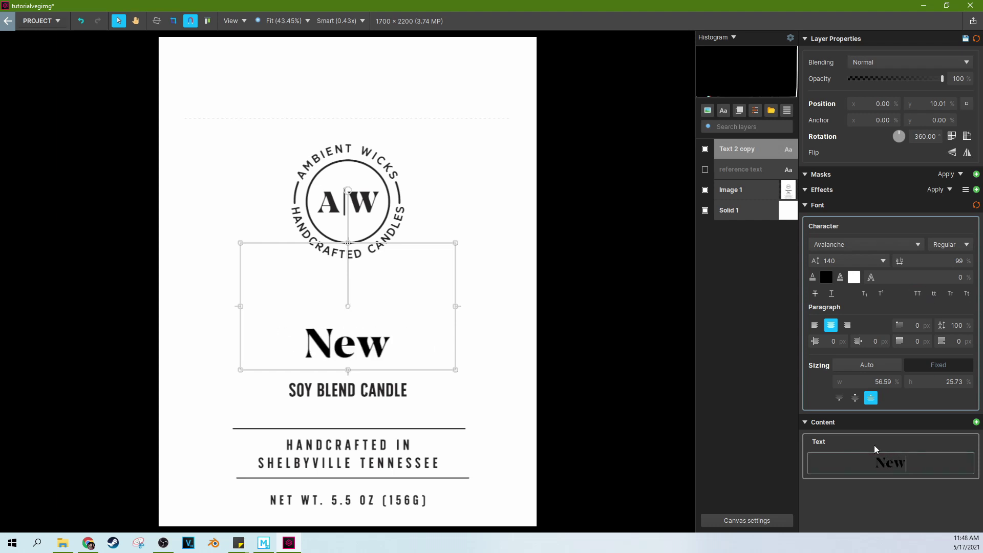
type(" Scenet")
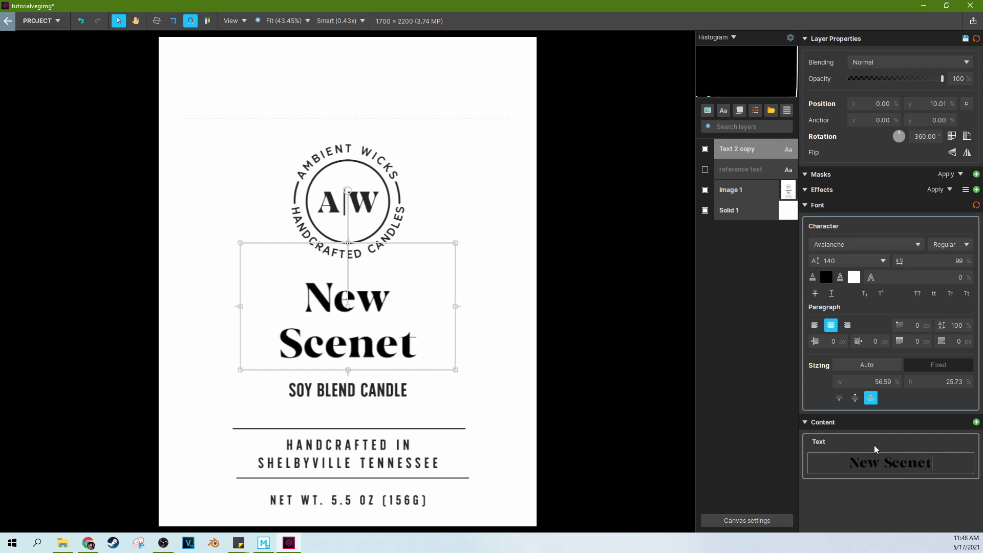
key("BackSpace")
key("BackSpace")
key("BackSpace")
key("BackSpace")
type("nt")
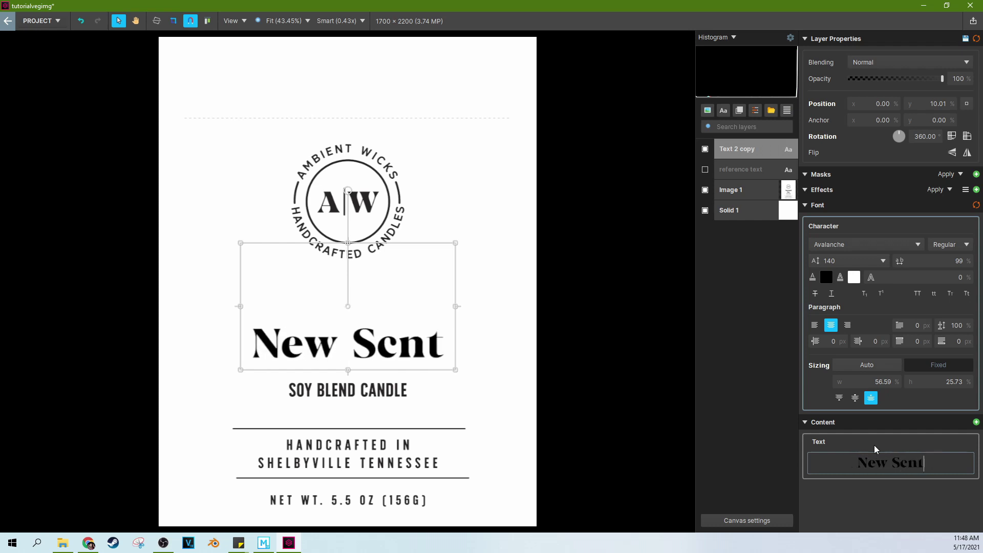
key("BackSpace")
key("BackSpace")
key("BackSpace")
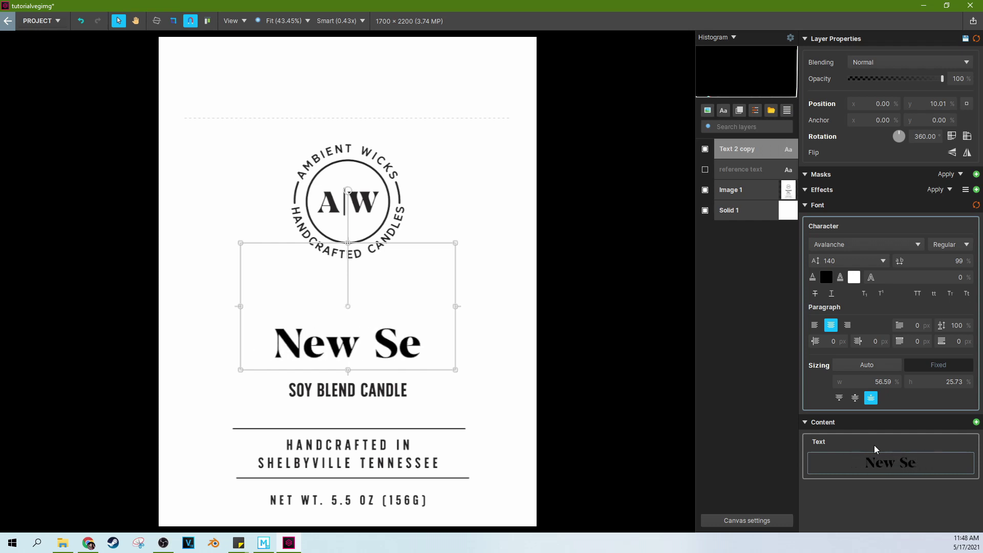
type("ent")
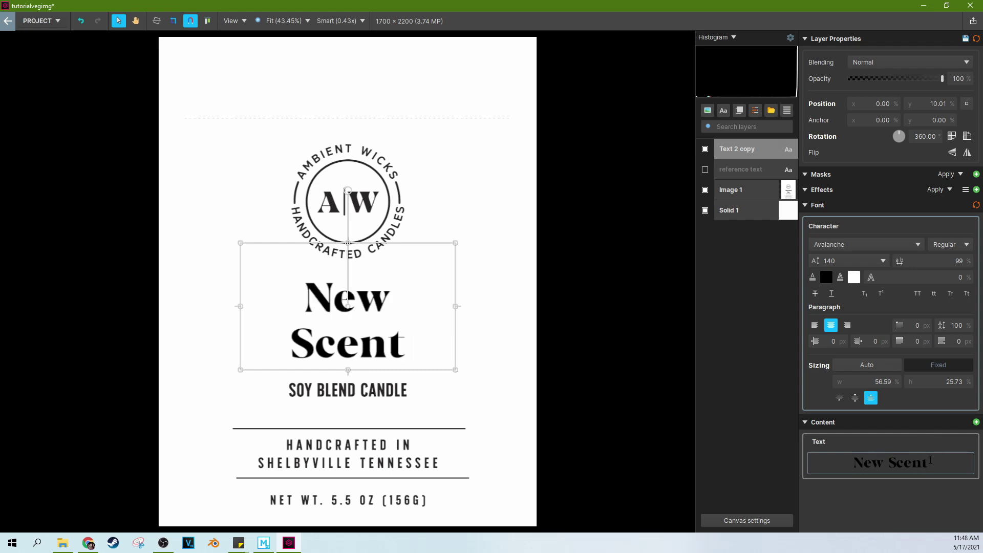
Select the whole New Scent text and set it in small caps.
left_click_drag(928, 462, 854, 462)
left_click(949, 295)
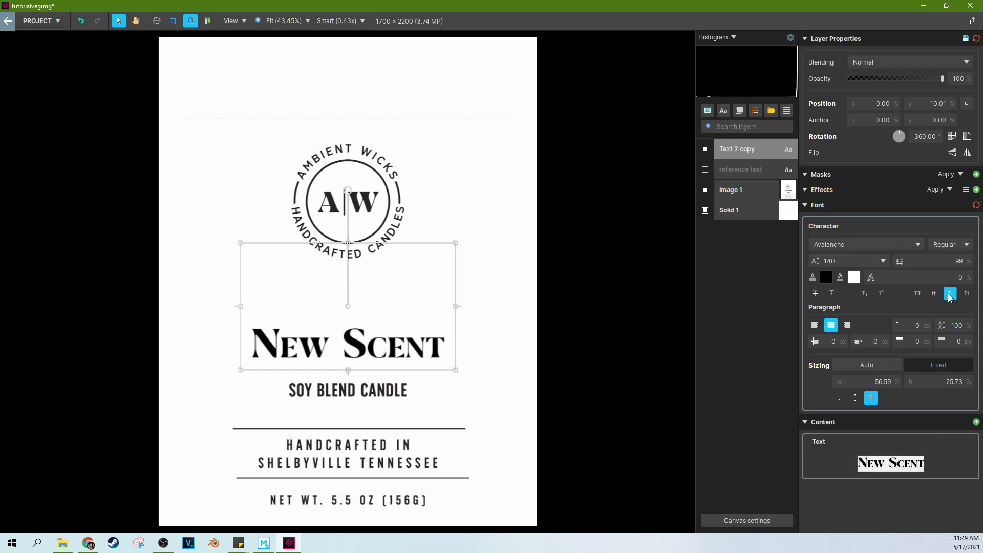
left_click(949, 295)
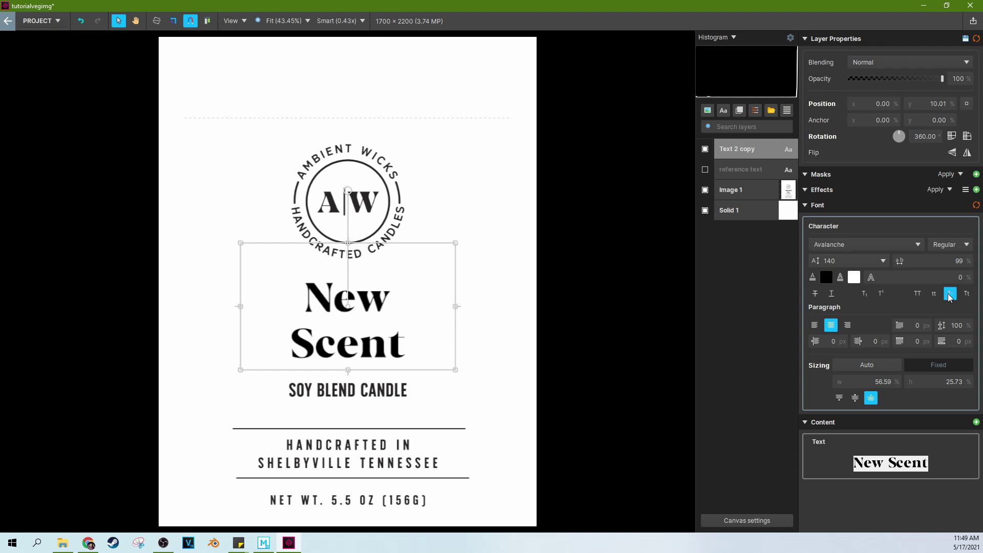
left_click(949, 295)
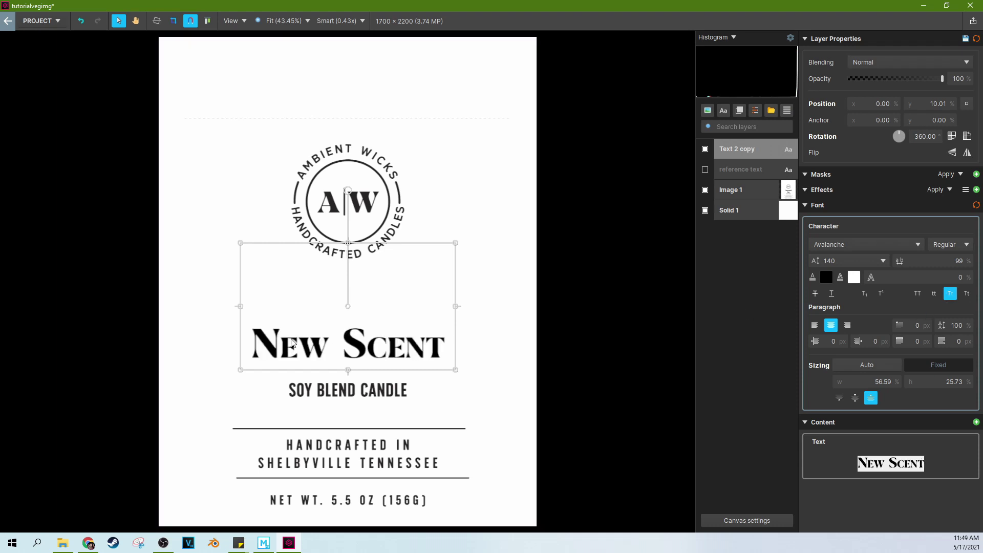
left_click(950, 298)
left_click(950, 298)
Turn off small caps and try text fill colours, cancelling to keep the text black.
left_click(950, 297)
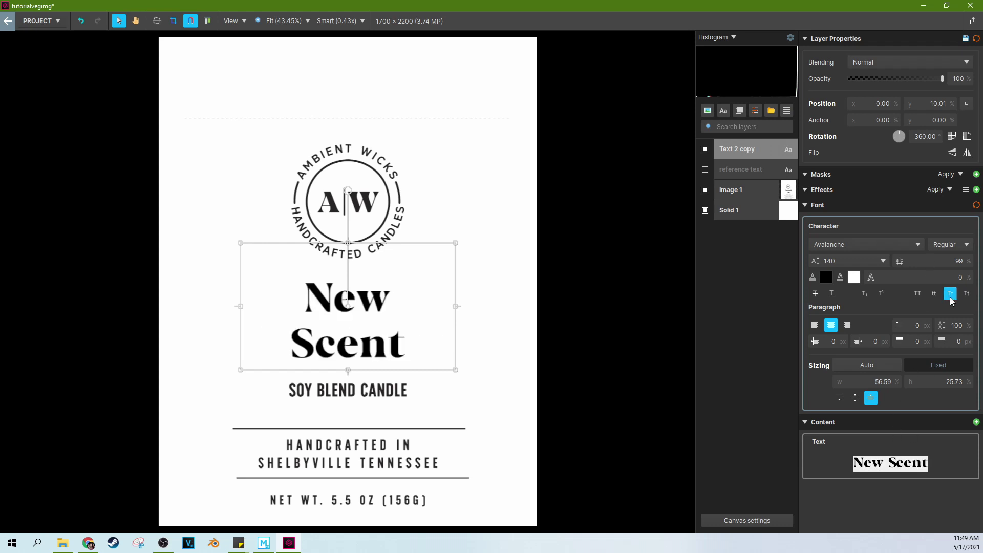
left_click(826, 277)
mouse_move(826, 275)
left_mouse_down()
mouse_move(867, 314)
mouse_move(959, 270)
mouse_move(901, 307)
left_mouse_up()
left_click_drag(900, 377, 920, 377)
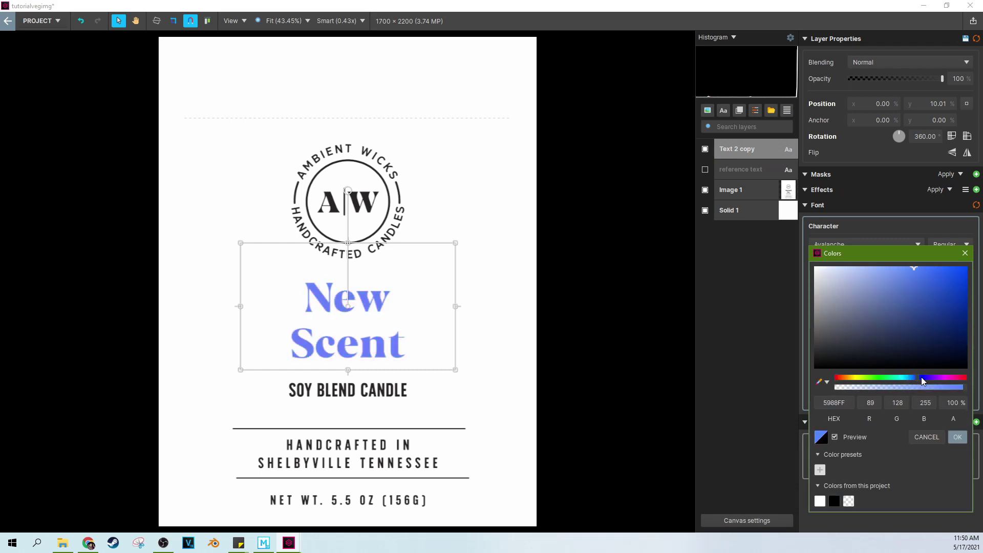
left_click(931, 297)
mouse_move(931, 297)
left_mouse_down()
mouse_move(904, 281)
mouse_move(908, 311)
mouse_move(909, 279)
mouse_move(907, 289)
left_mouse_up()
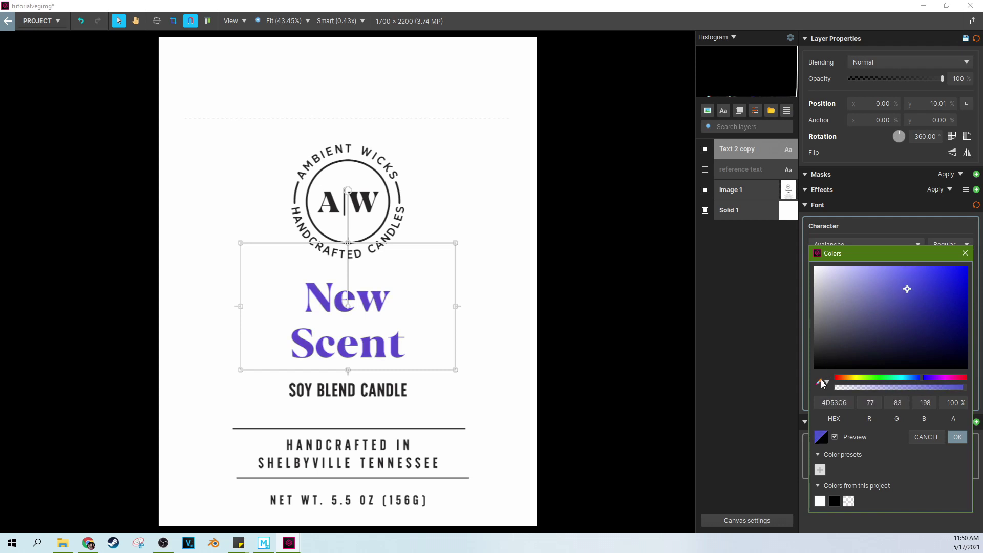
left_click(825, 437)
left_click(927, 437)
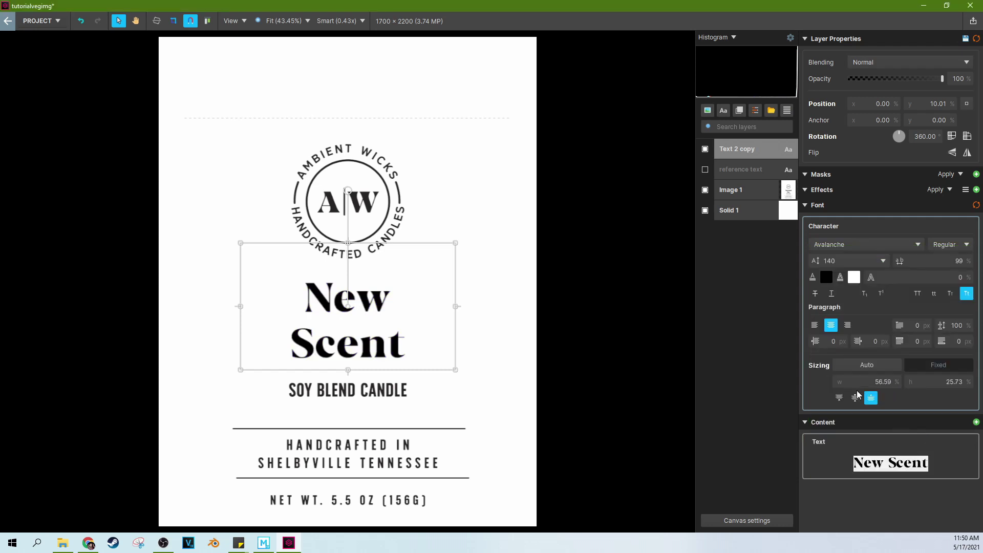
Give the title a bright red outline colour.
left_click(854, 277)
mouse_move(851, 275)
left_mouse_down()
mouse_move(836, 287)
mouse_move(957, 287)
mouse_move(875, 282)
mouse_move(871, 297)
mouse_move(922, 322)
mouse_move(967, 270)
left_mouse_up()
left_click(756, 319)
left_click(759, 149)
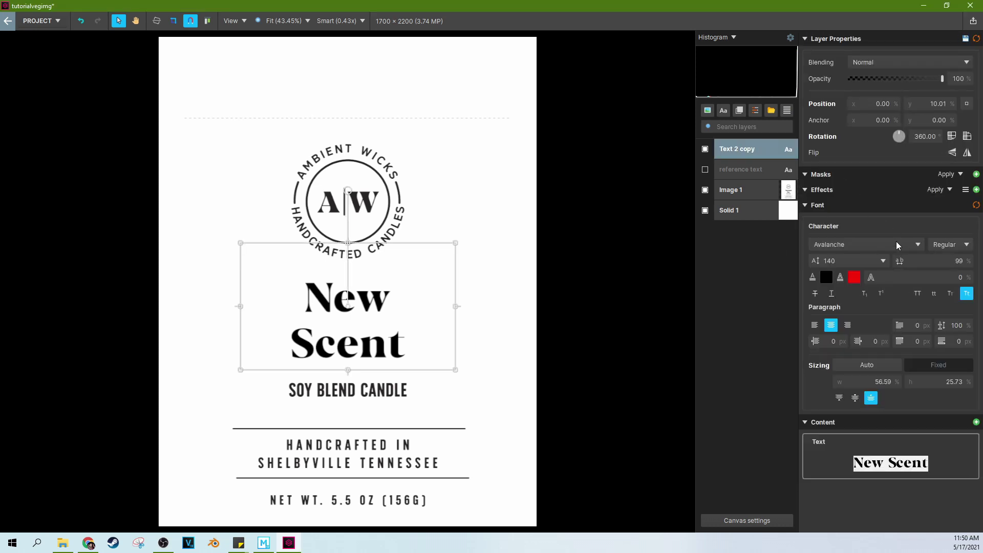
Set the outline width to 10 after trying 100 and 50.
left_click(897, 278)
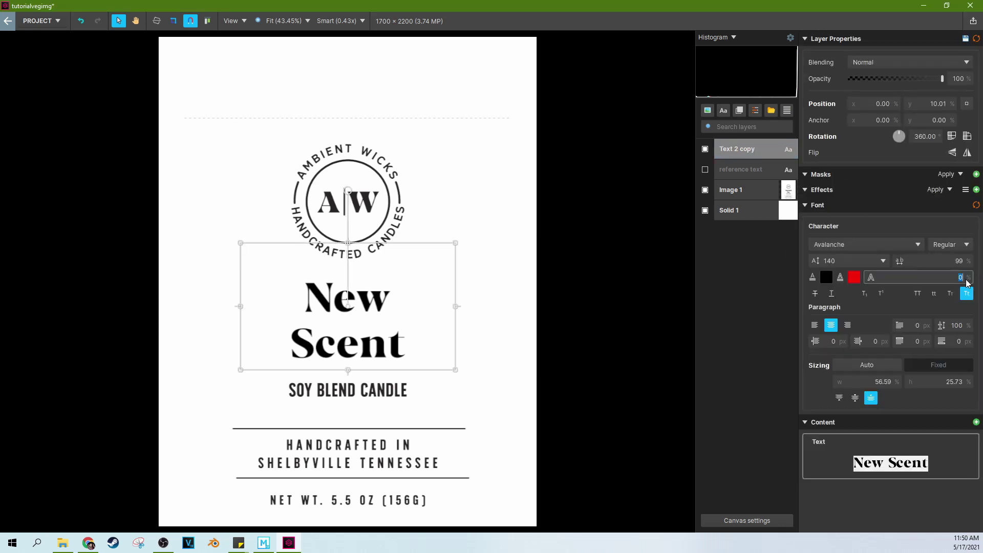
type("100")
key("Return")
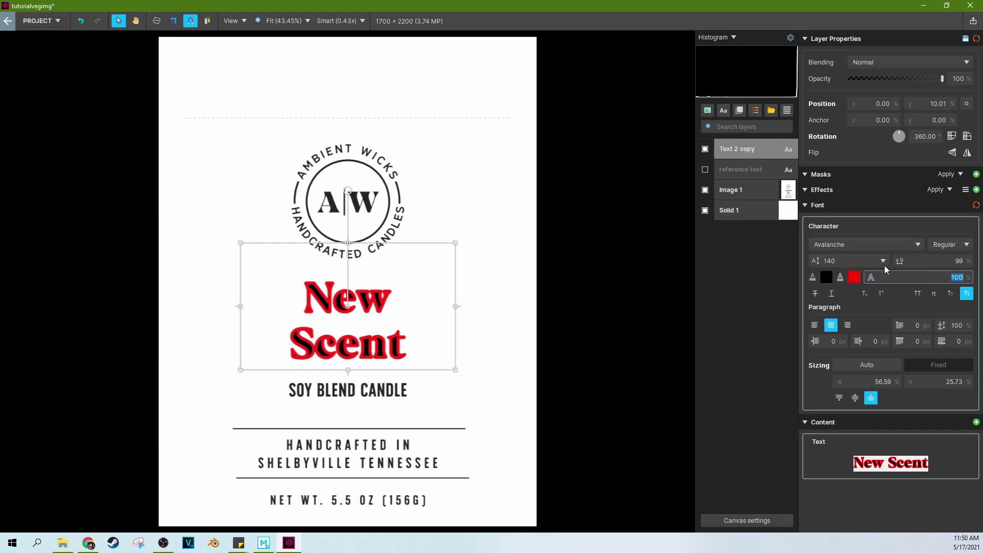
type("50")
key("Return")
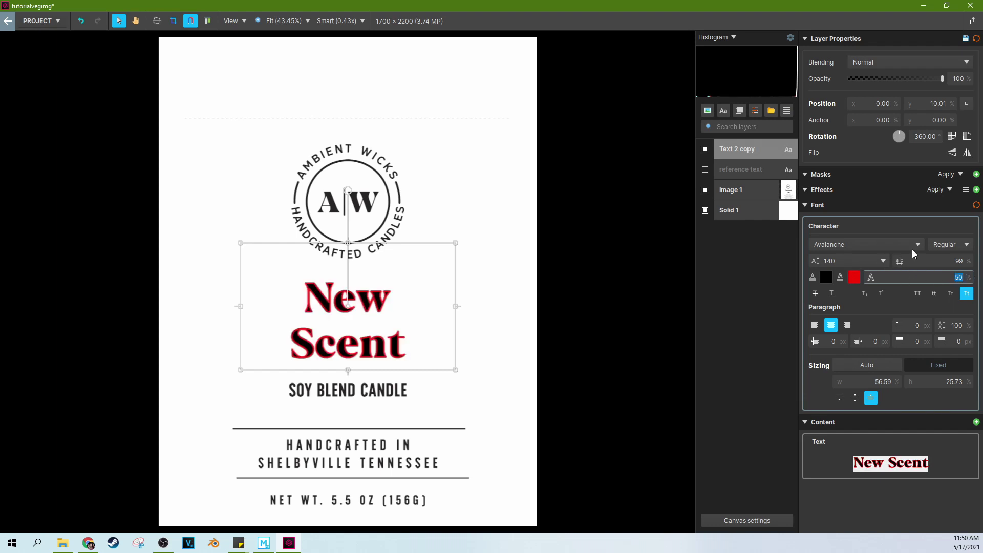
type("10")
key("Return")
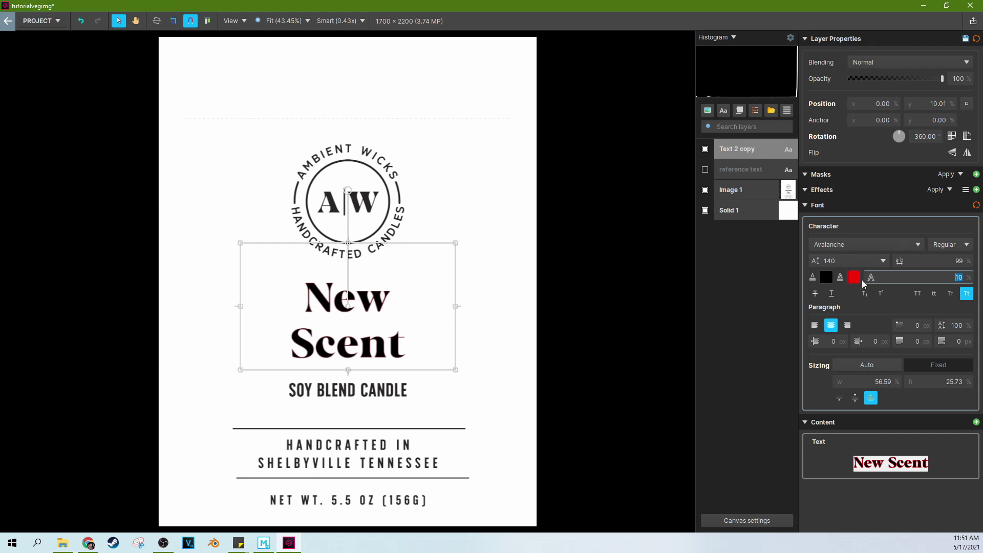
Change the outline colour to white.
left_click(853, 278)
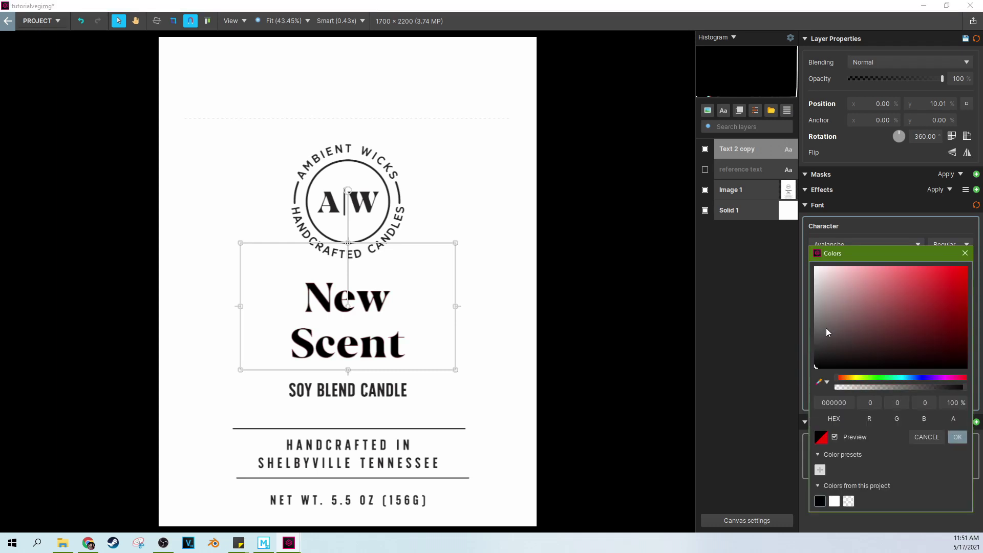
left_click(816, 270)
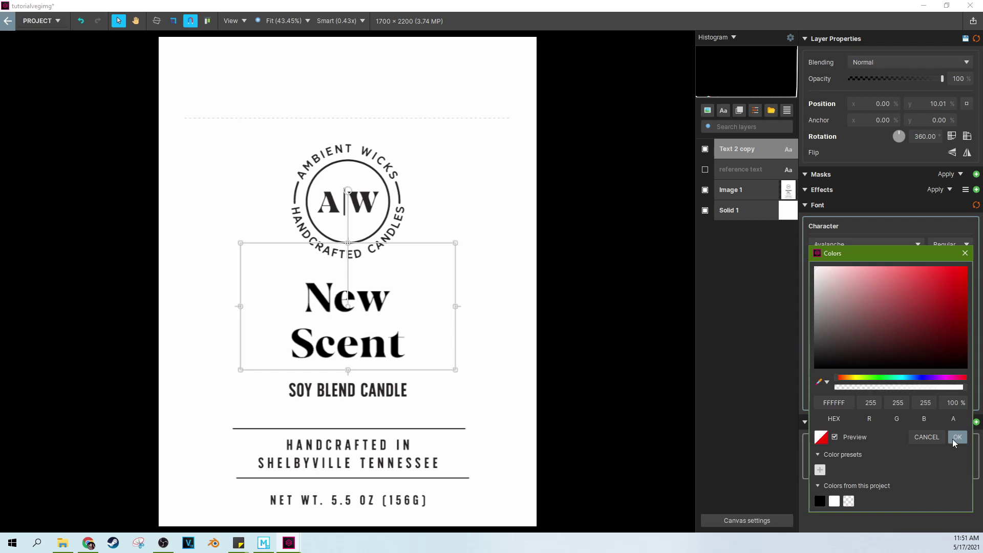
left_click(956, 438)
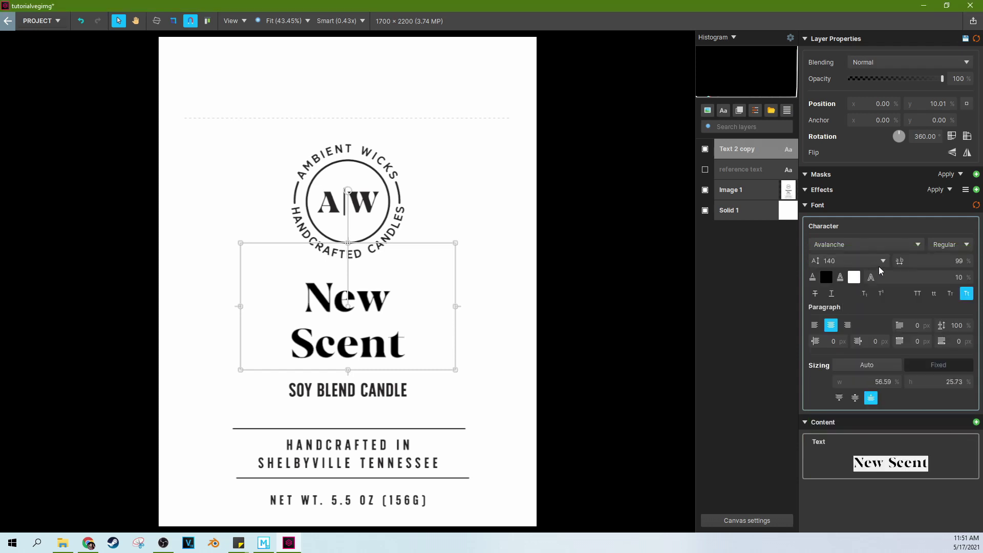
left_click(862, 265)
type("150")
key("Return")
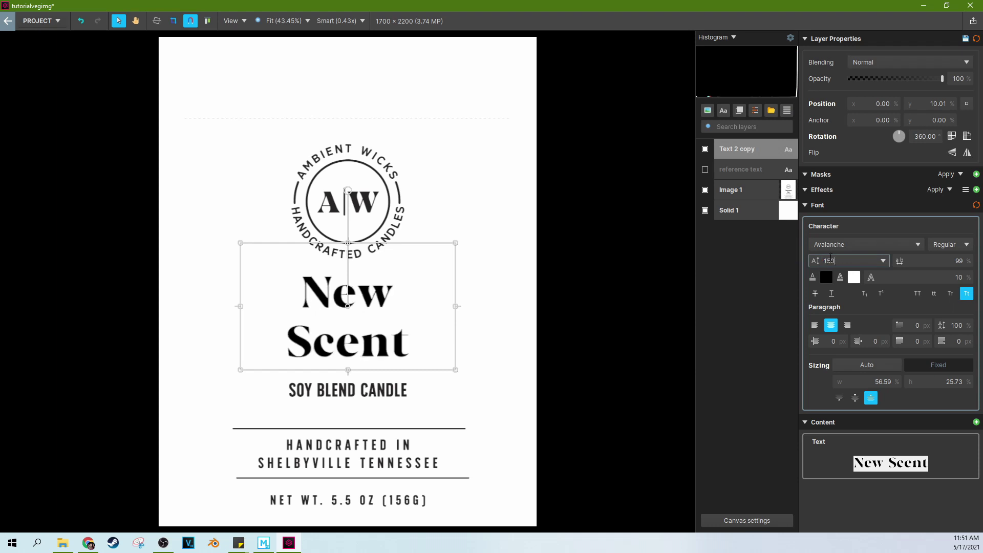
key("ctrl+a")
type("200")
key("Return")
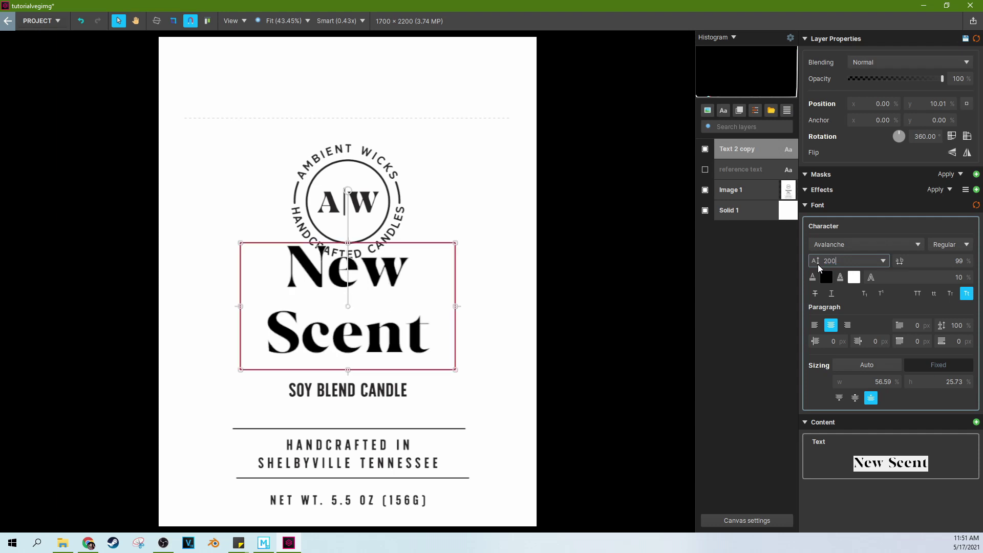
key("ctrl+a")
type("140")
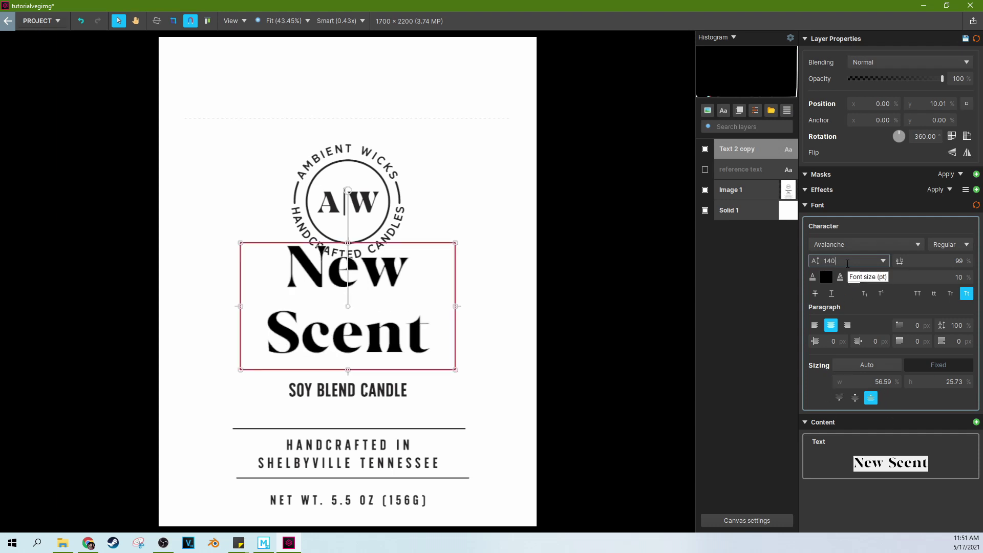
key("Return")
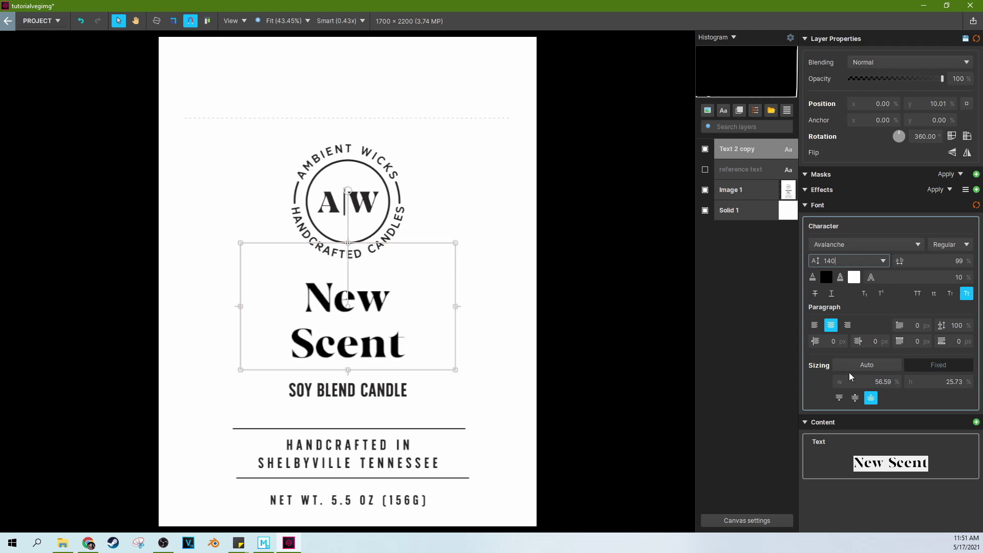
left_click(922, 263)
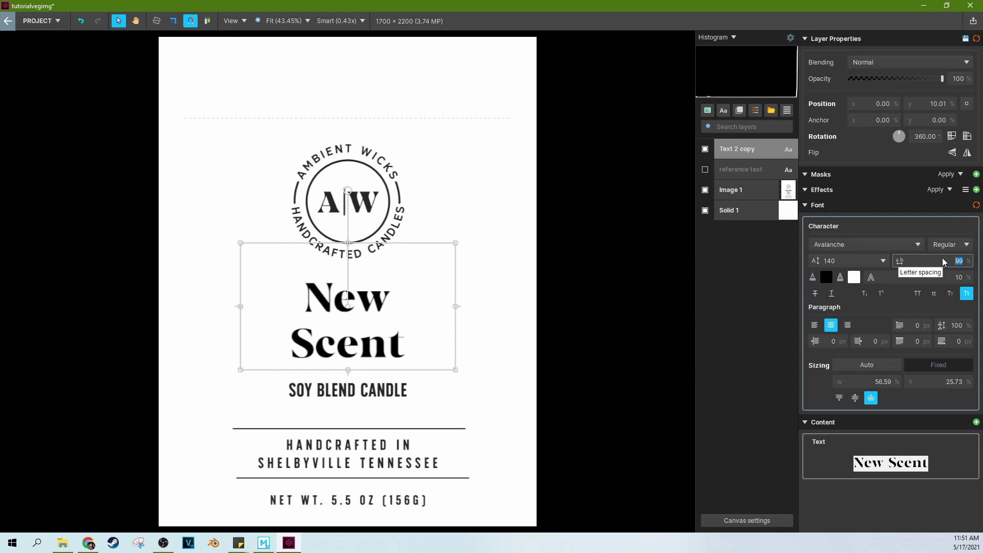
Set the letter spacing to 150 after trying 100.
type("100")
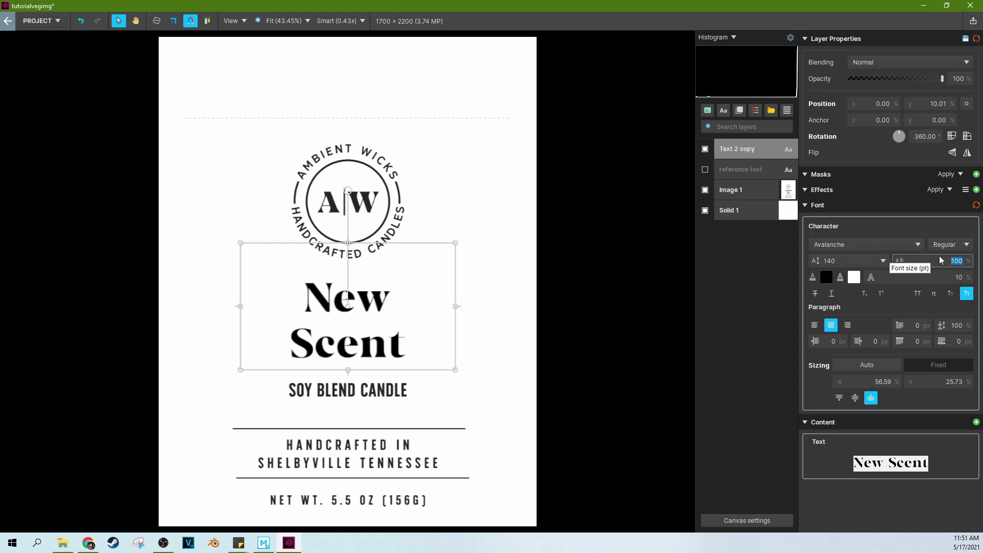
left_click(942, 257)
type("150")
key("Return")
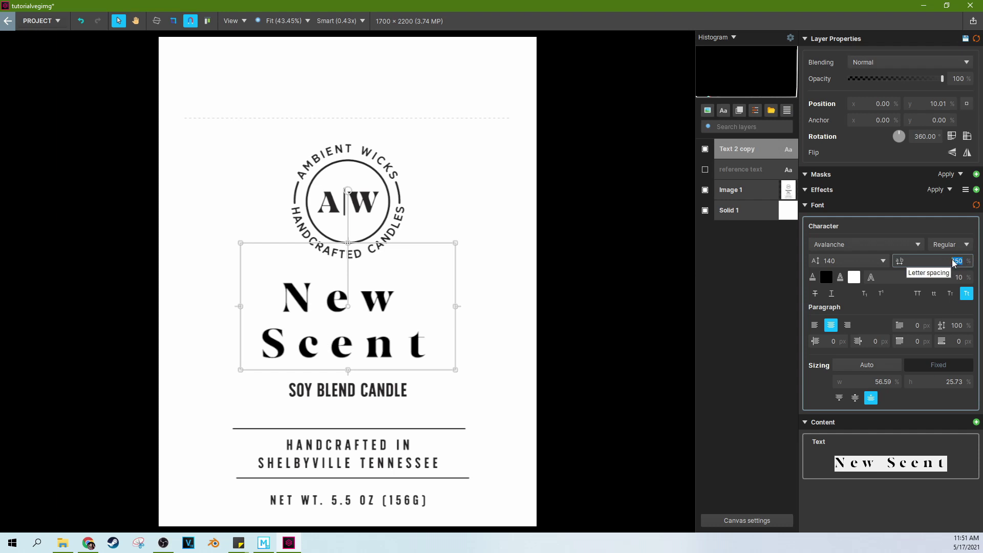
Preview tighter and wider spacing, then set letter spacing to 99.
key("Escape")
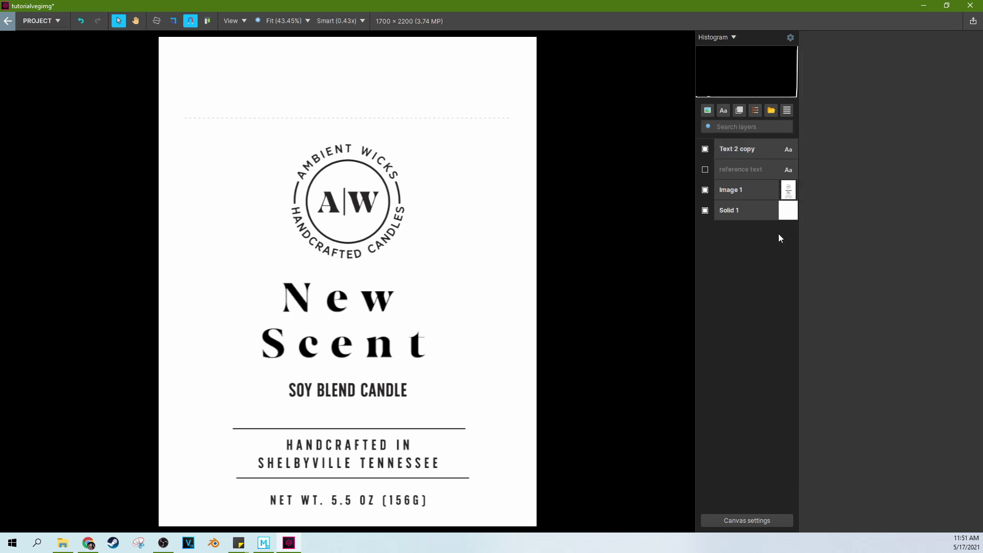
left_click(748, 153)
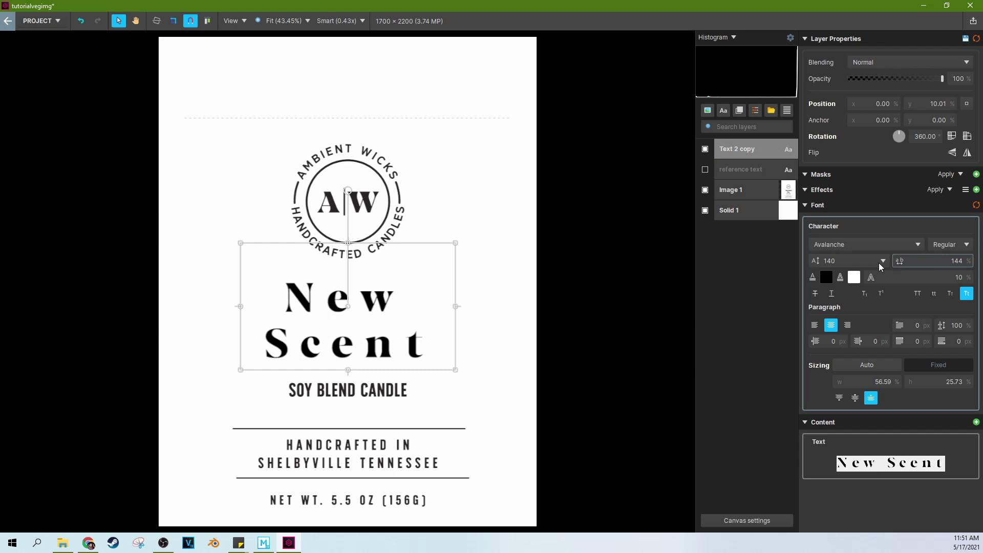
left_click_drag(937, 266, 970, 296)
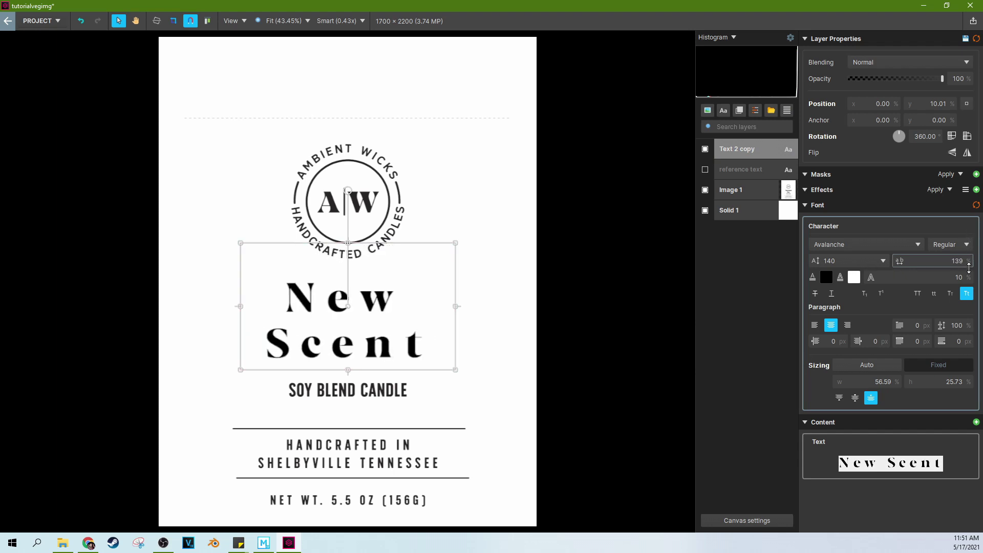
left_click_drag(970, 264, 928, 261)
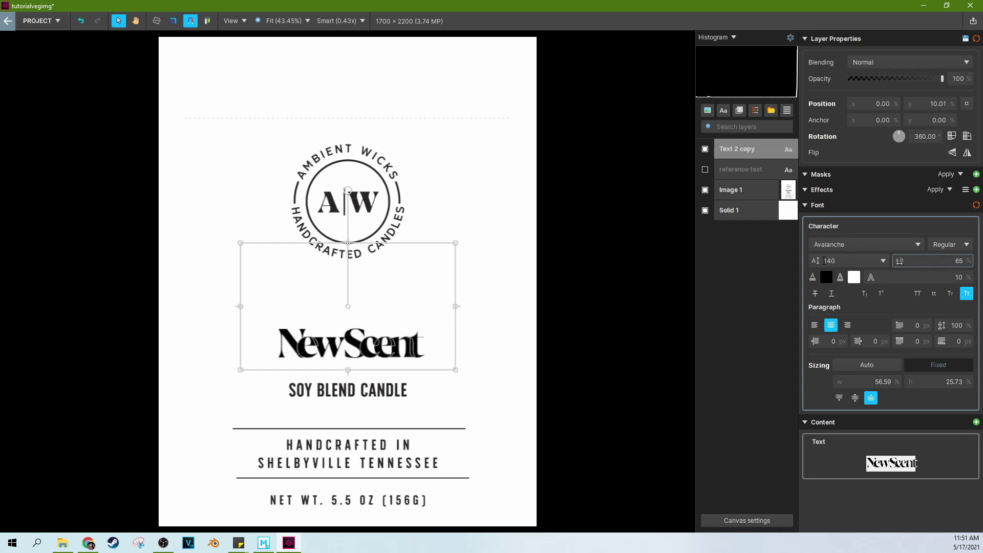
left_click(845, 262)
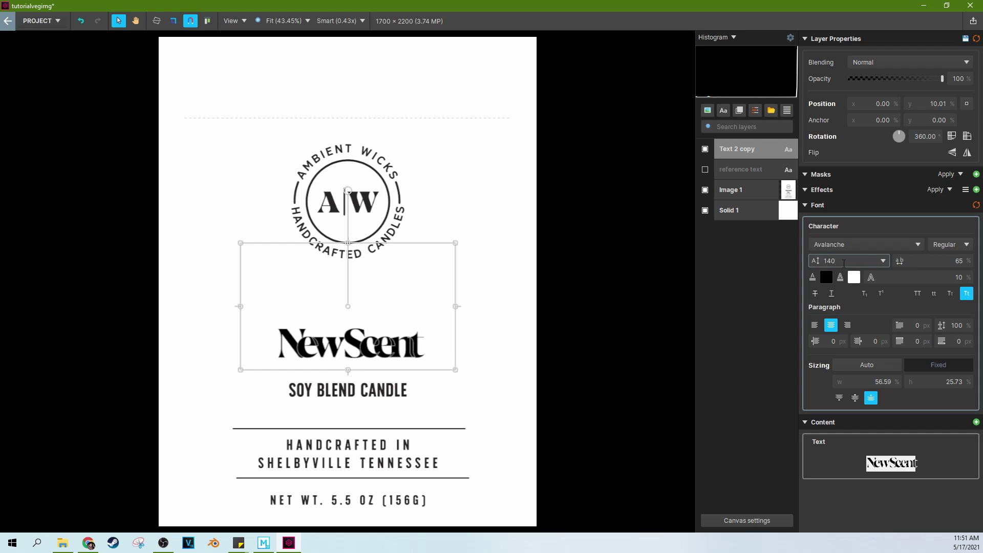
mouse_move(899, 261)
left_mouse_down()
mouse_move(915, 247)
mouse_move(915, 273)
mouse_move(914, 259)
left_mouse_up()
left_click(940, 261)
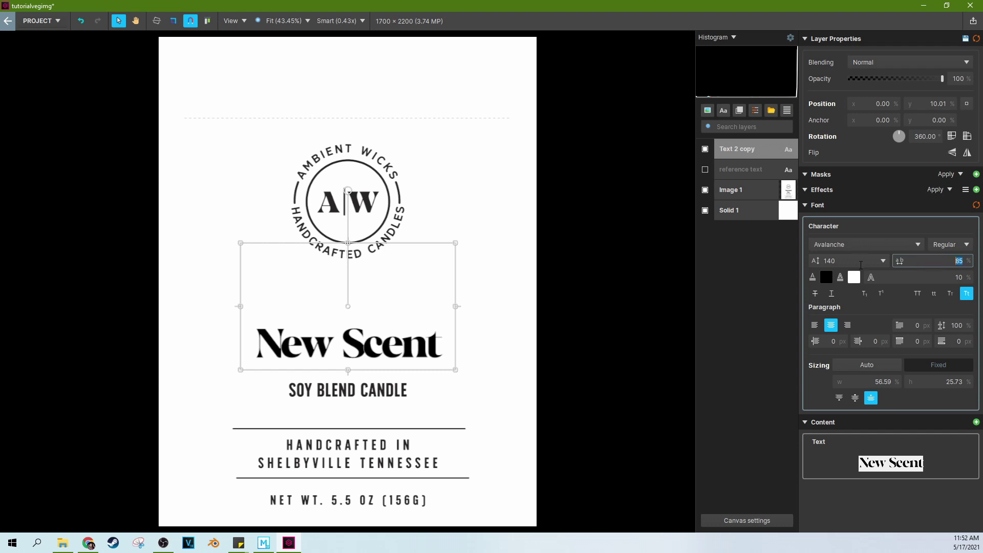
type("99")
key("Return")
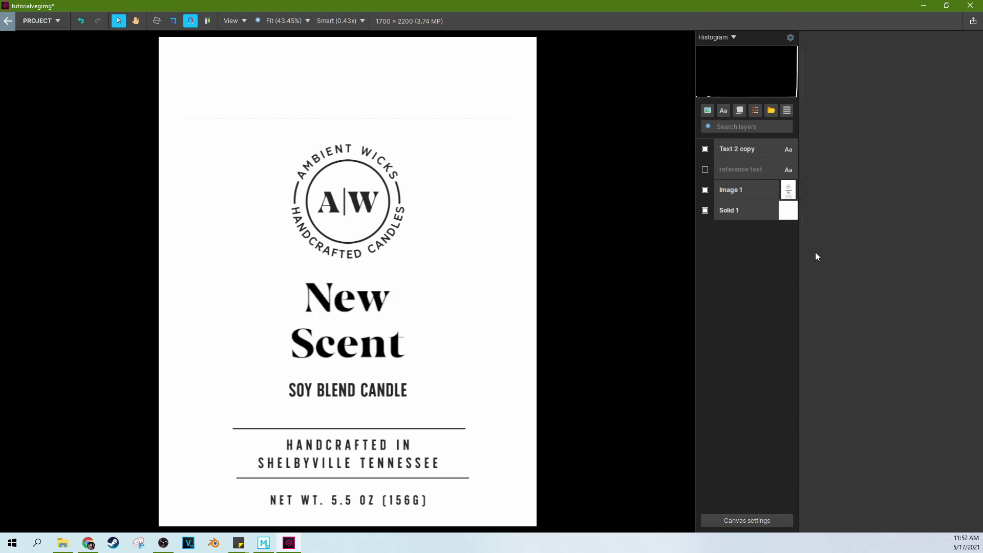
Select the New Scent text and try the Boycott, Blackout and Calvin fonts.
left_click(942, 464)
left_click_drag(942, 465, 856, 459)
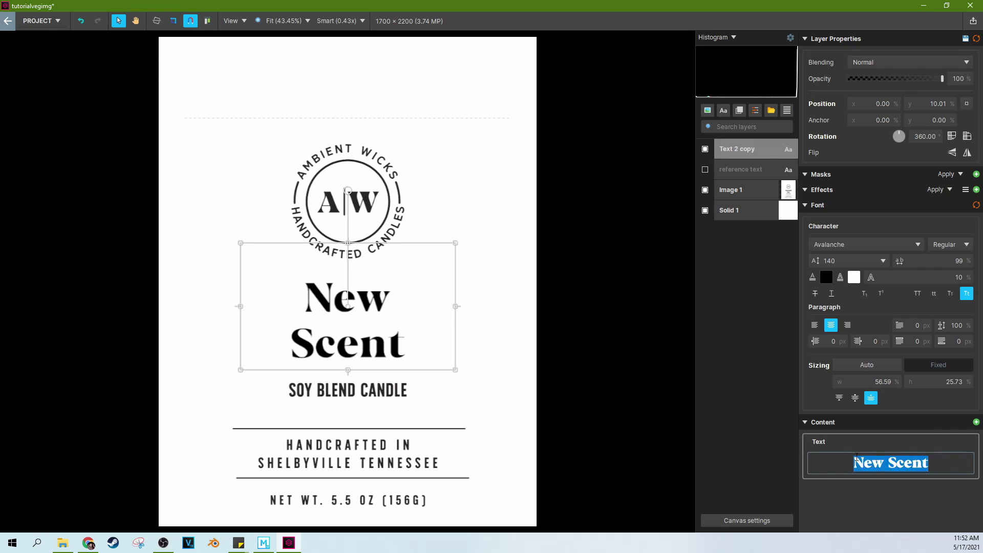
left_click(875, 249)
scroll(852, 355, "down", 5)
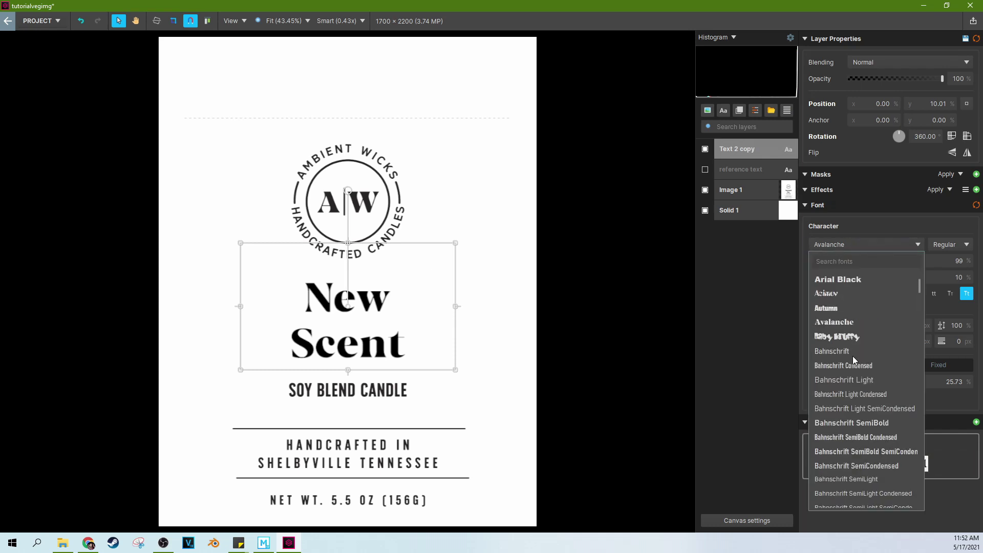
left_click(826, 392)
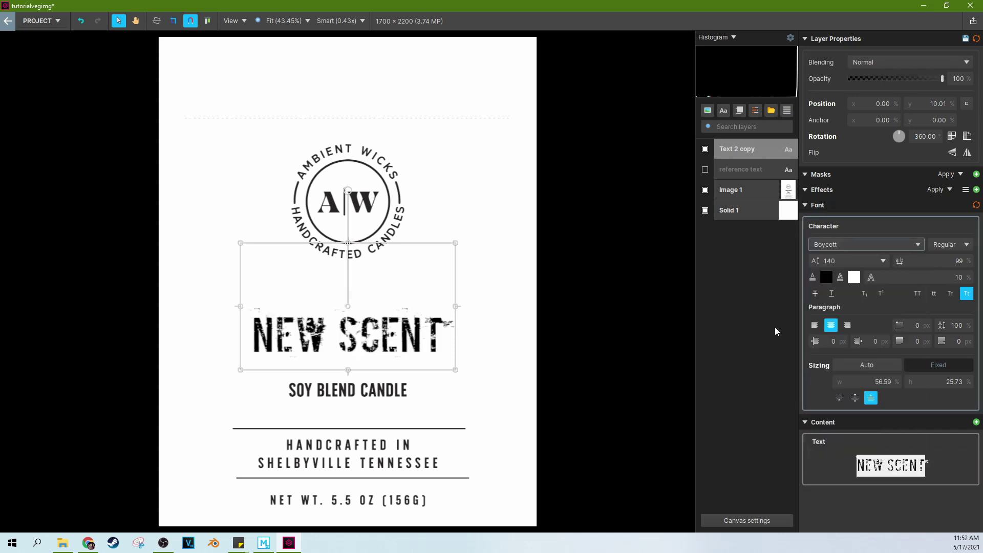
left_click(876, 249)
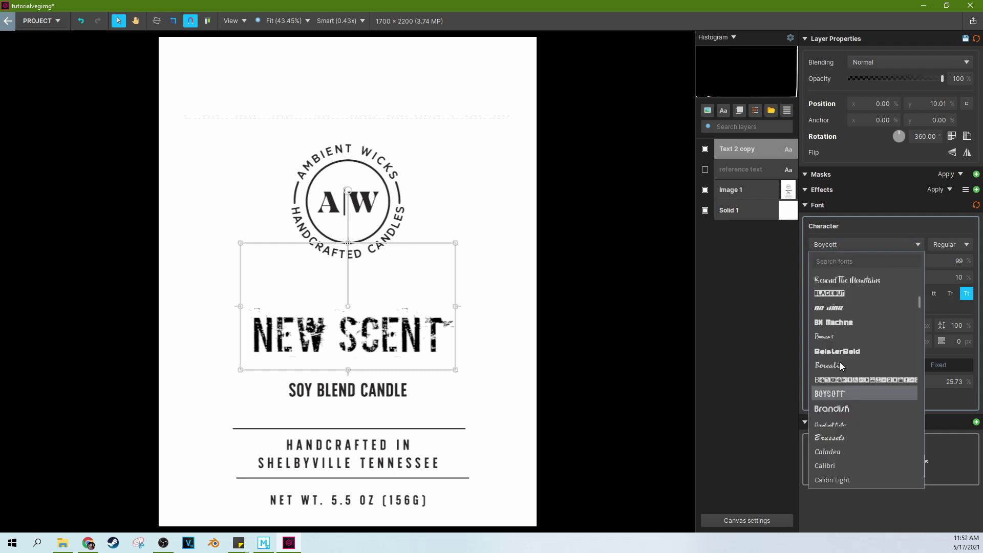
left_click(837, 293)
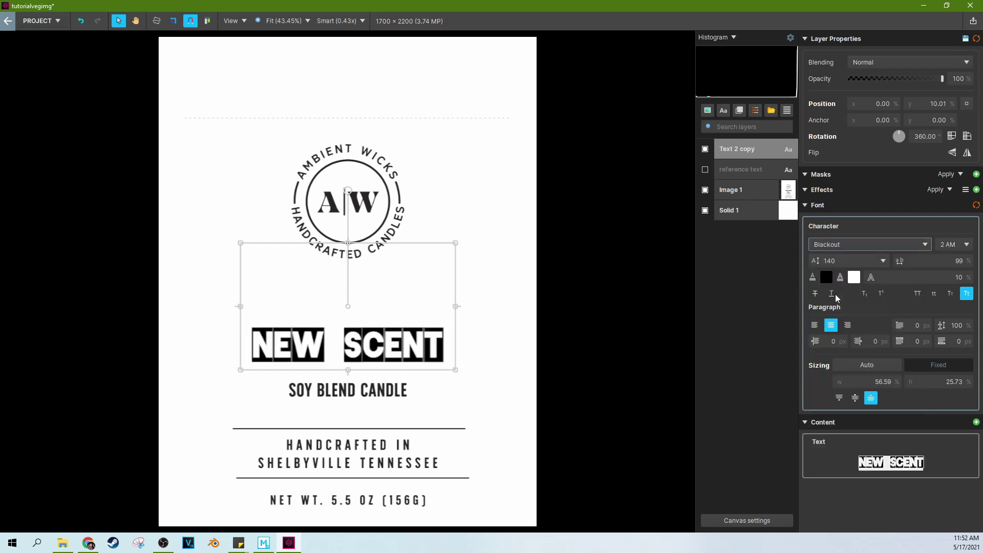
left_click(865, 245)
scroll(849, 371, "down", 3)
left_click(847, 372)
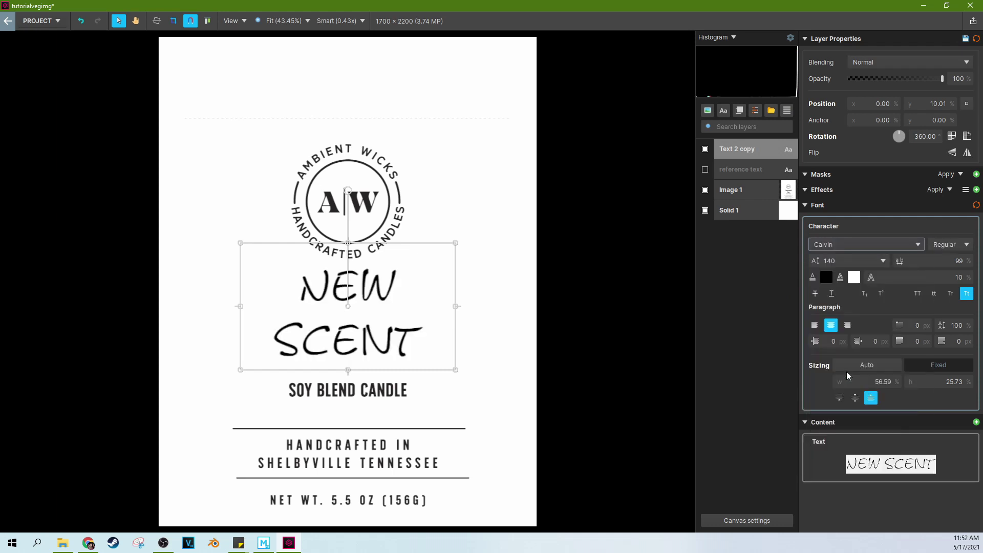
left_click(862, 245)
scroll(844, 314, "up", 5)
left_click(900, 228)
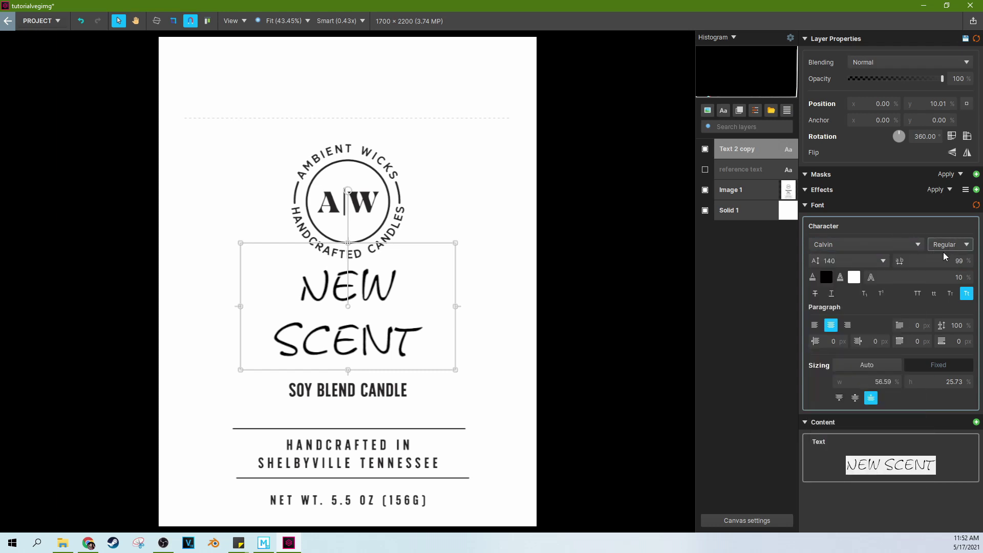
Set the font to Bahnschrift Light and check its available styles.
left_click(918, 245)
scroll(843, 296, "up", 2)
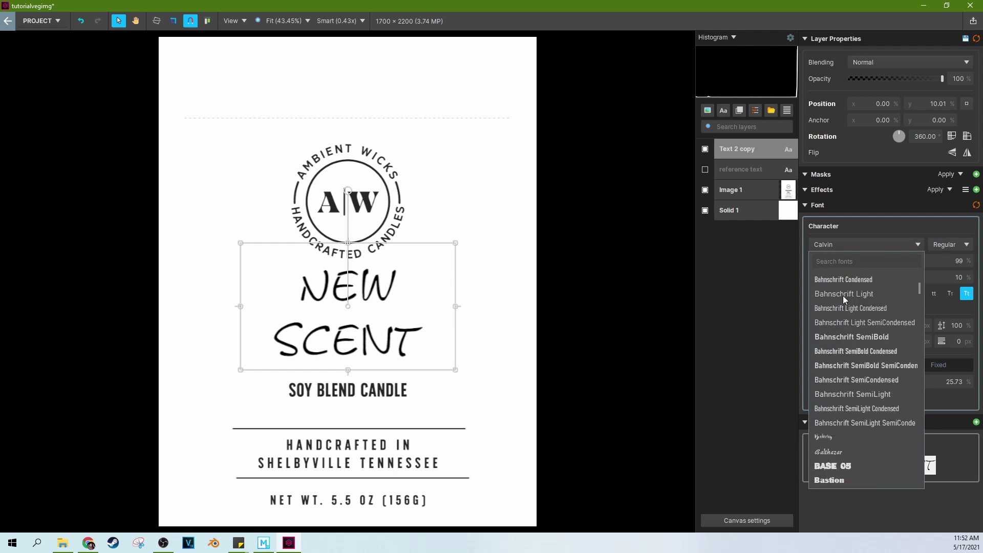
left_click(843, 296)
left_click(955, 245)
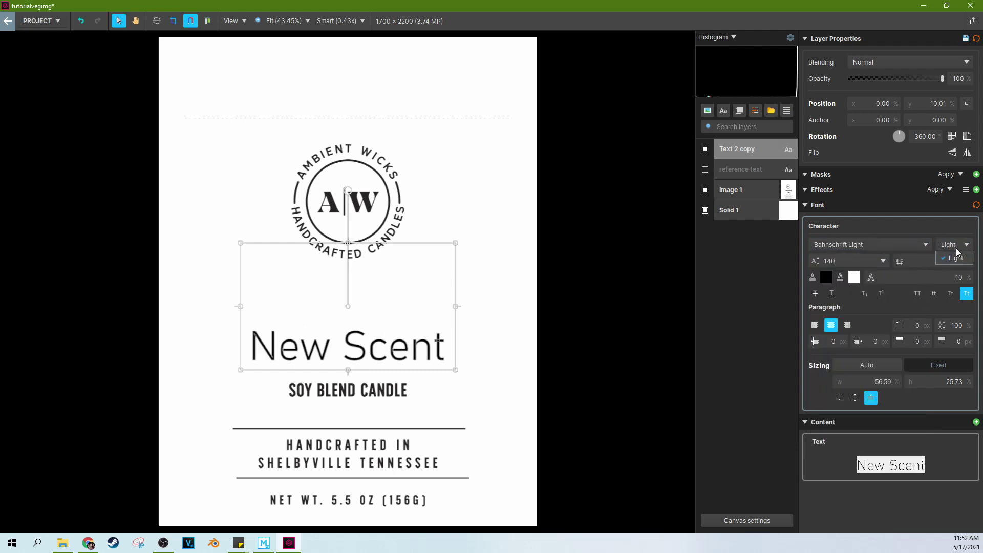
left_click(916, 245)
left_click(911, 245)
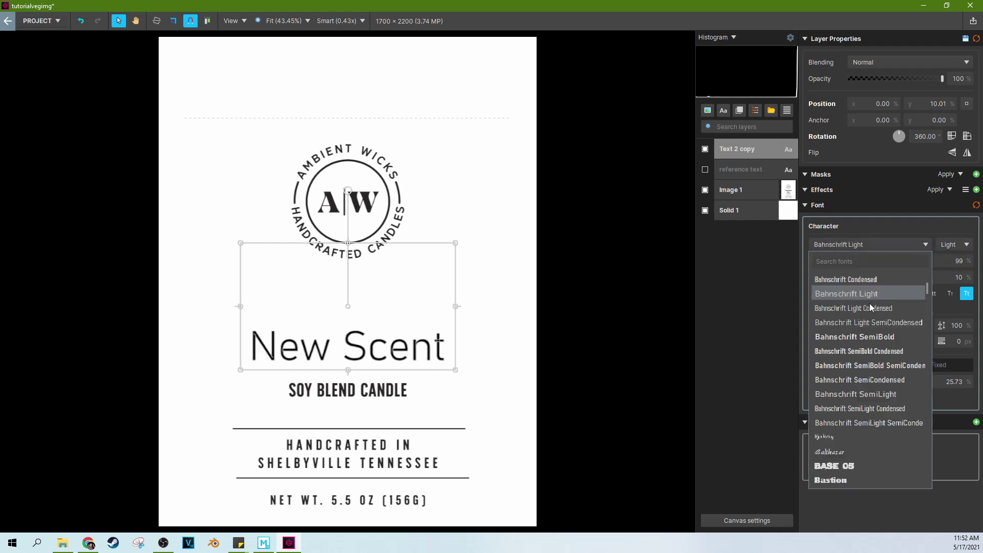
left_click(920, 234)
left_click(926, 247)
scroll(845, 323, "up", 5)
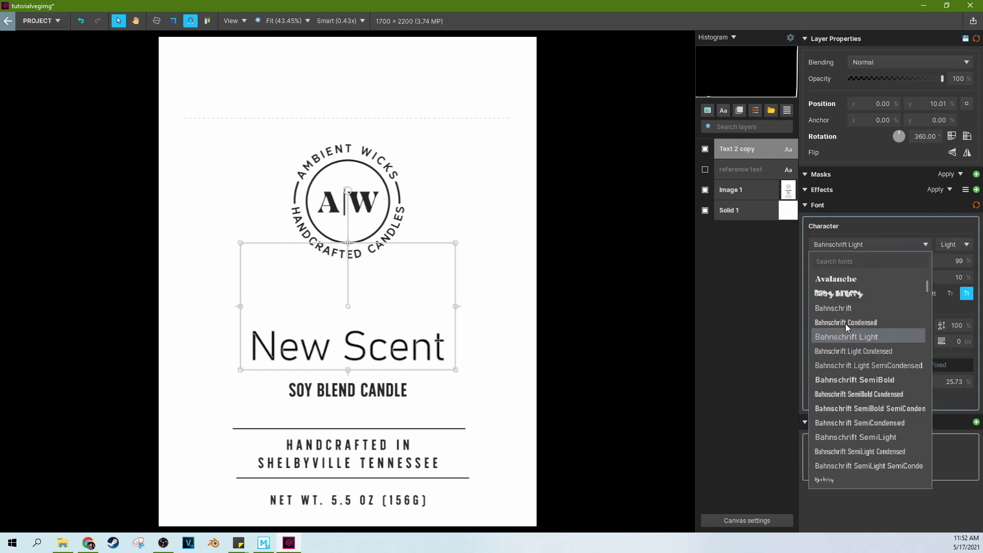
left_click(857, 262)
Apply the Times New Roman font to the New Scent text in Bold.
type("times")
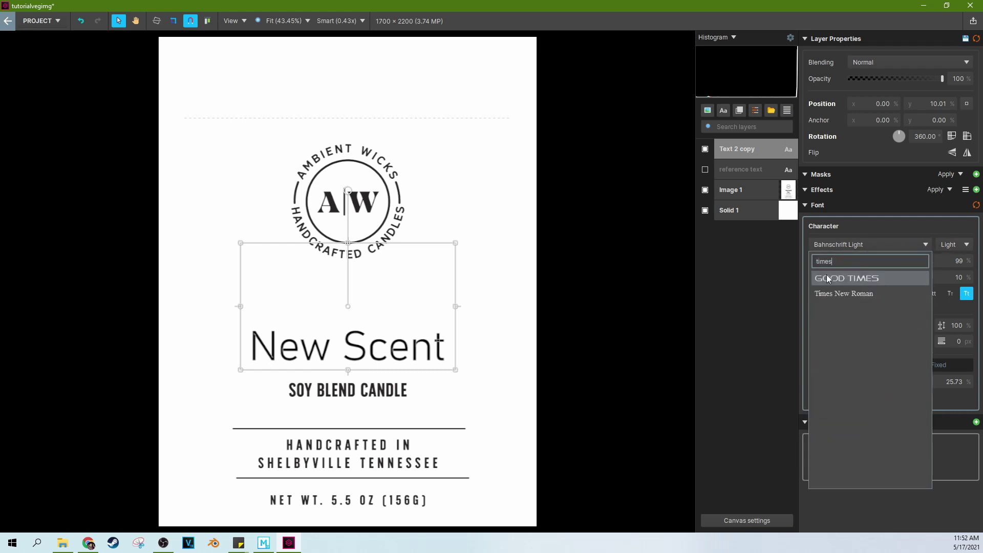
left_click(830, 294)
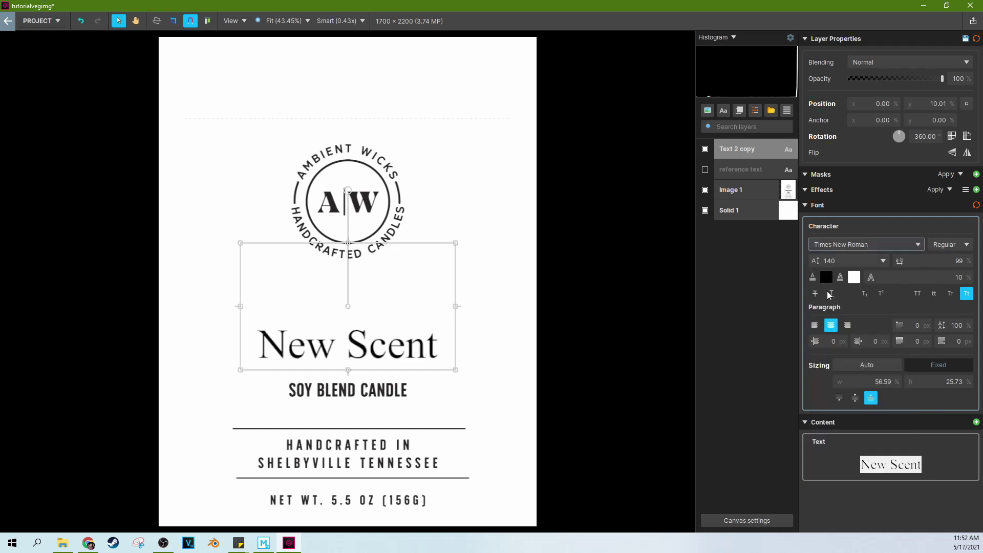
left_click(952, 249)
left_click(948, 270)
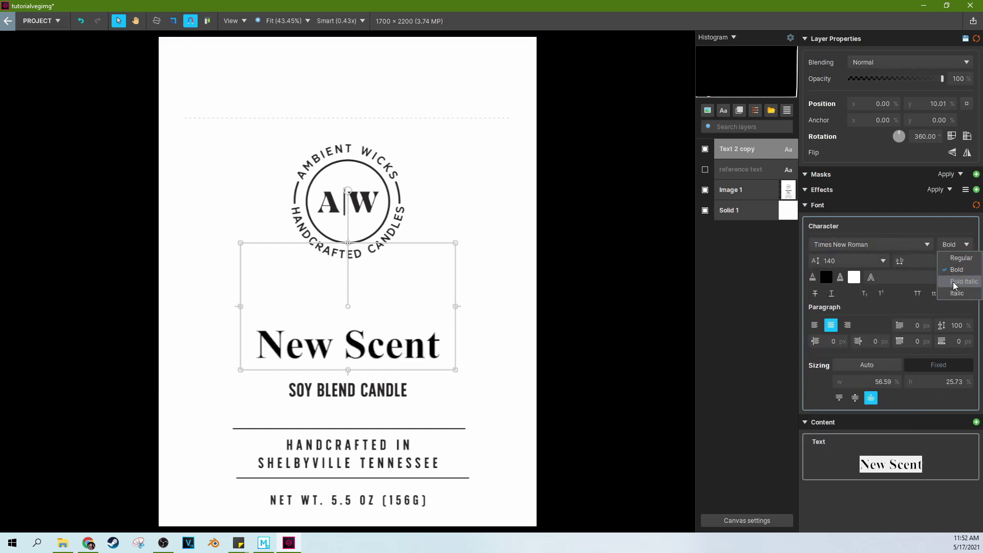
Preview the Bold Italic style, then switch the text back to Regular.
left_click(953, 282)
left_click(951, 245)
left_click(948, 247)
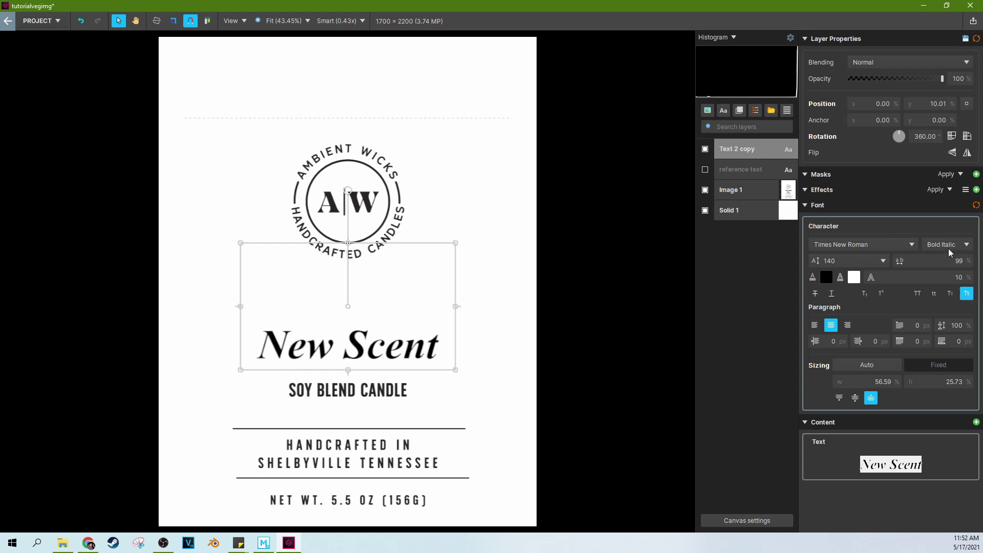
left_click(945, 244)
left_click(951, 260)
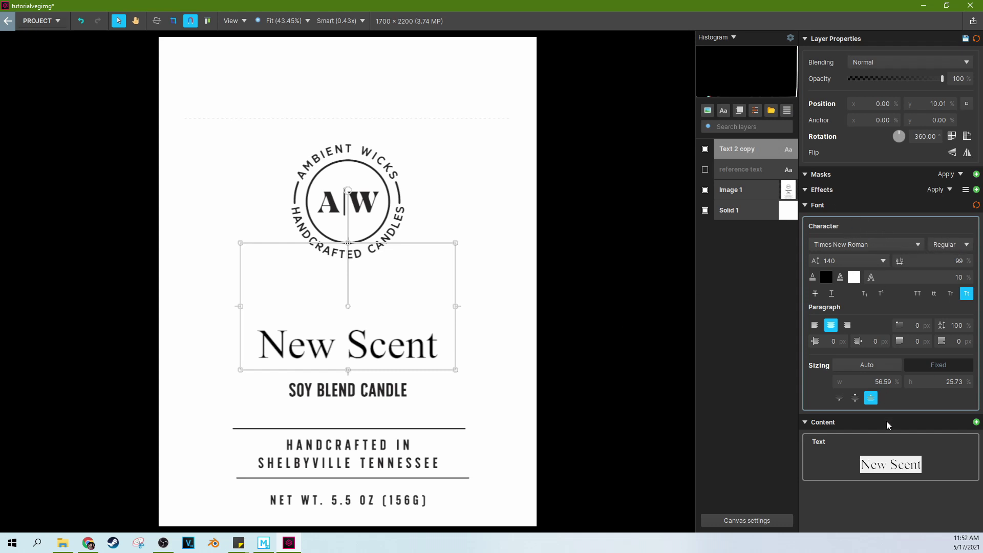
Select the New Scent content and change its Times New Roman style to Italic.
left_click(902, 462)
left_click_drag(922, 464, 871, 464)
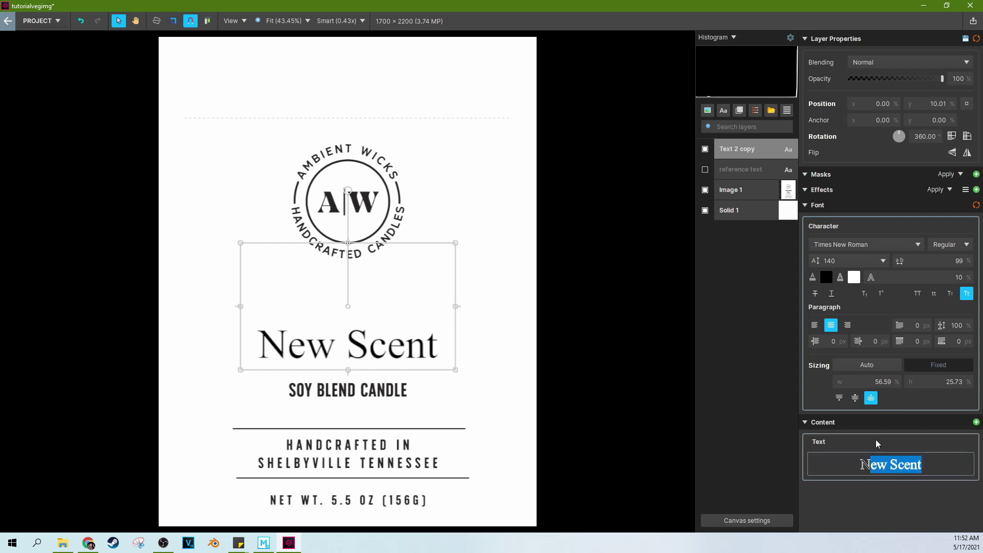
left_click(950, 245)
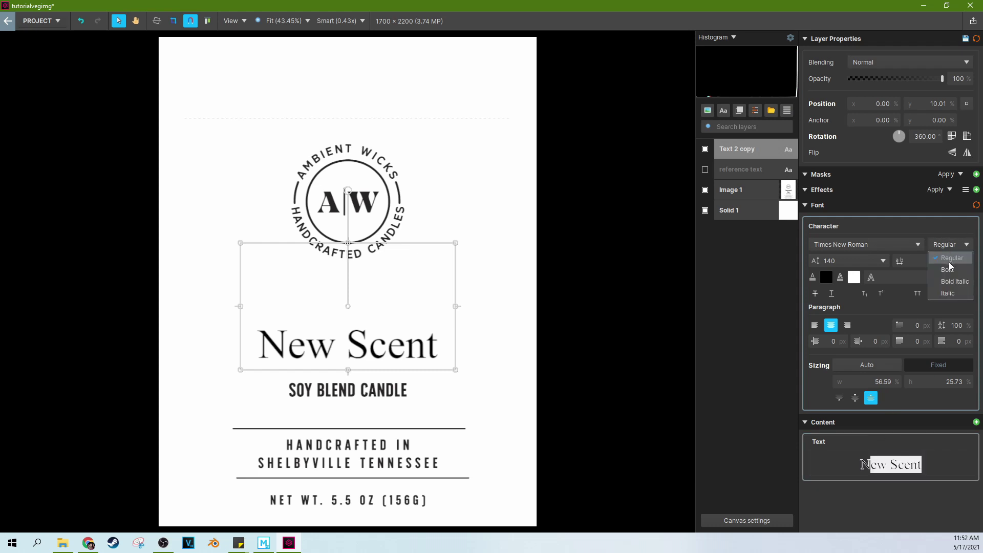
left_click(949, 293)
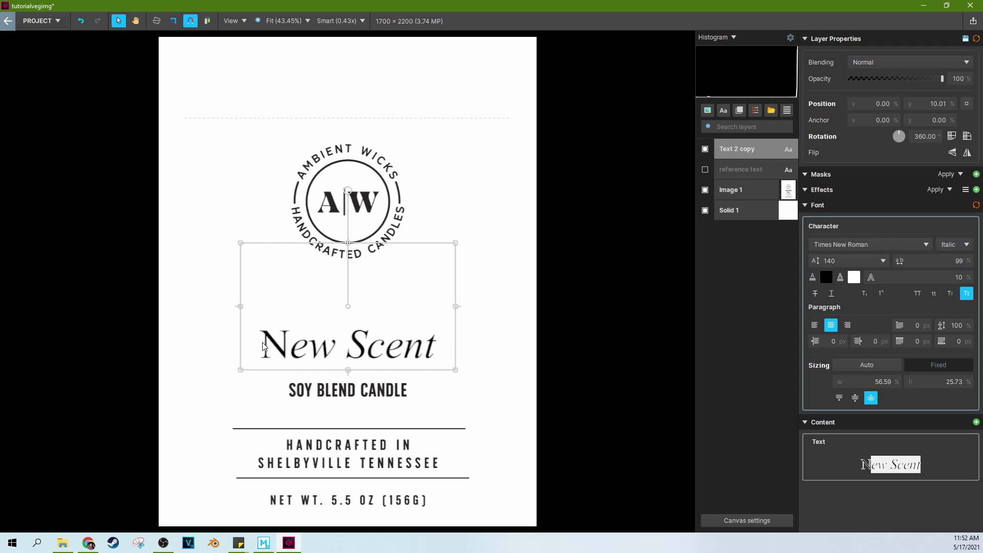
left_click(928, 465)
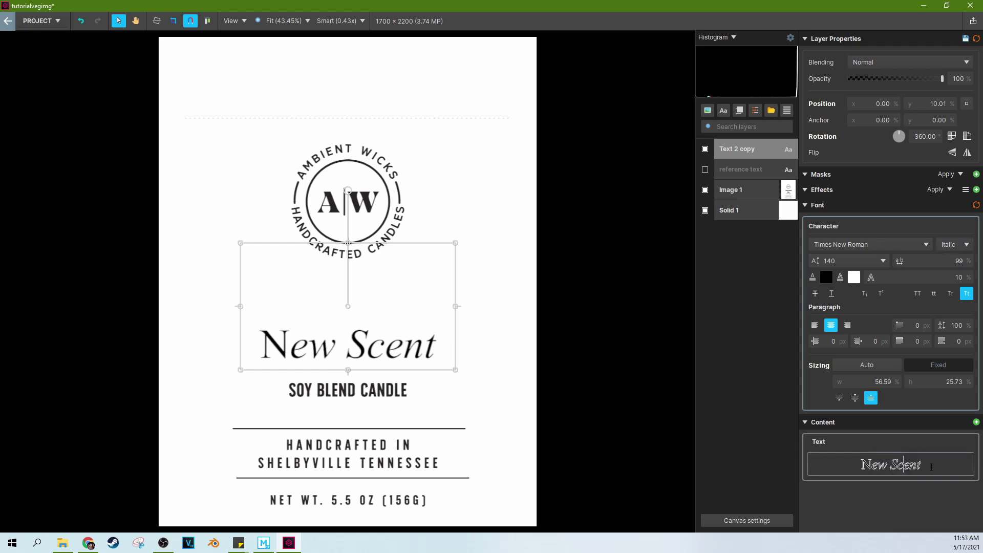